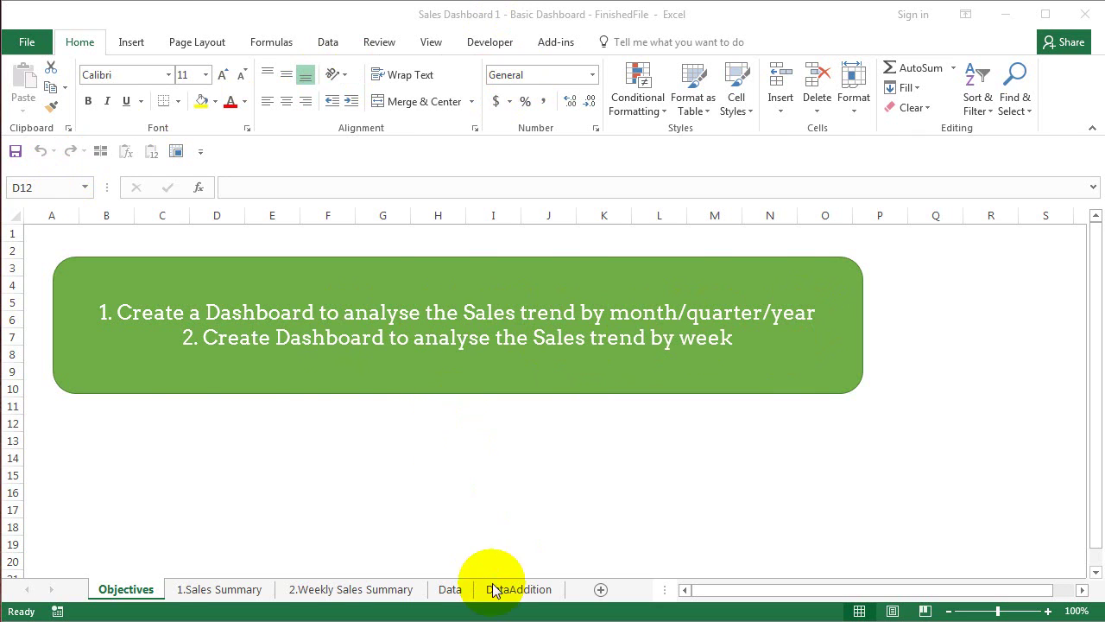
On the Data sheet, select and review the Product Name, Date Sold, Quantity and Sales Amount columns
{"action": "left_click", "coordinate": [452, 589]}
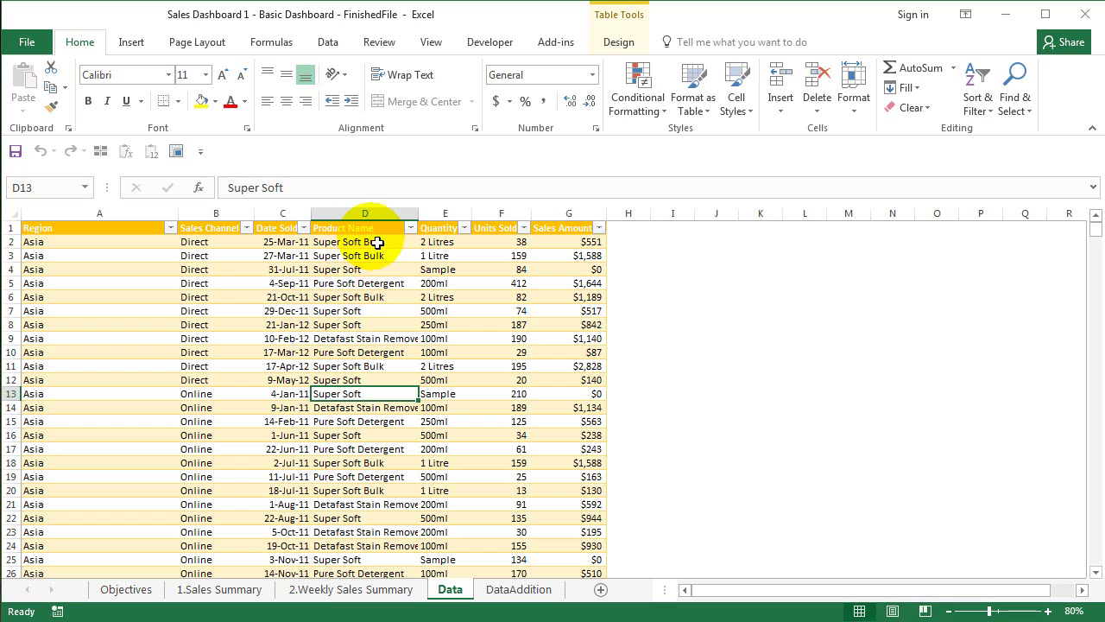
{"action": "left_click_drag", "start_coordinate": [367, 227], "coordinate": [407, 435]}
{"action": "left_click_drag", "start_coordinate": [282, 228], "coordinate": [290, 393]}
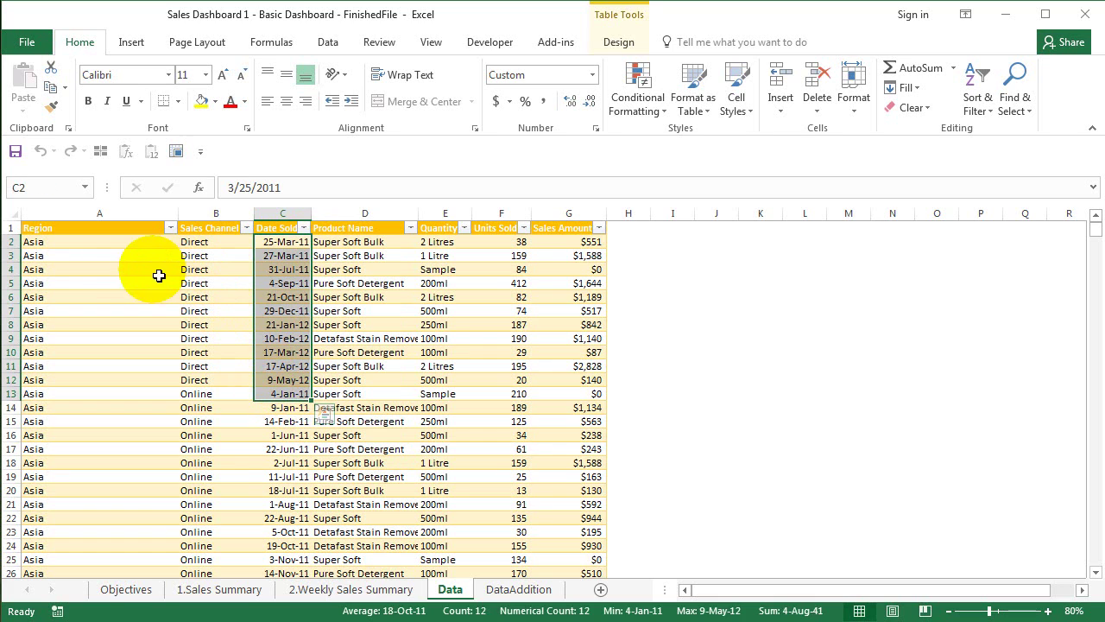
{"action": "left_click", "coordinate": [109, 271]}
{"action": "left_click", "coordinate": [465, 270]}
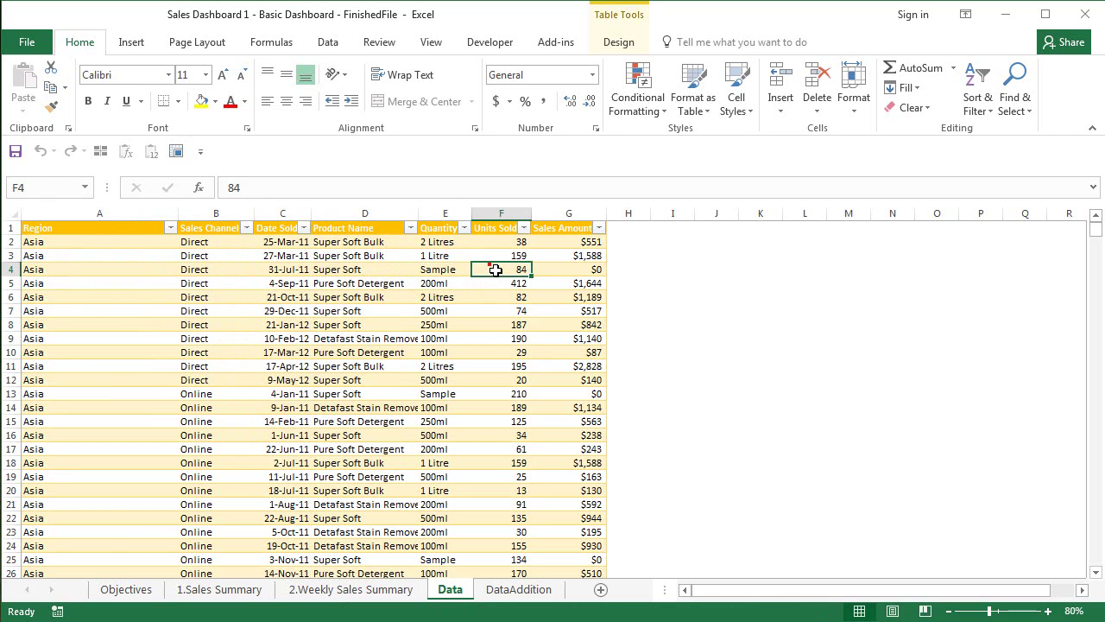
{"action": "left_click", "coordinate": [499, 270]}
{"action": "left_click", "coordinate": [563, 269]}
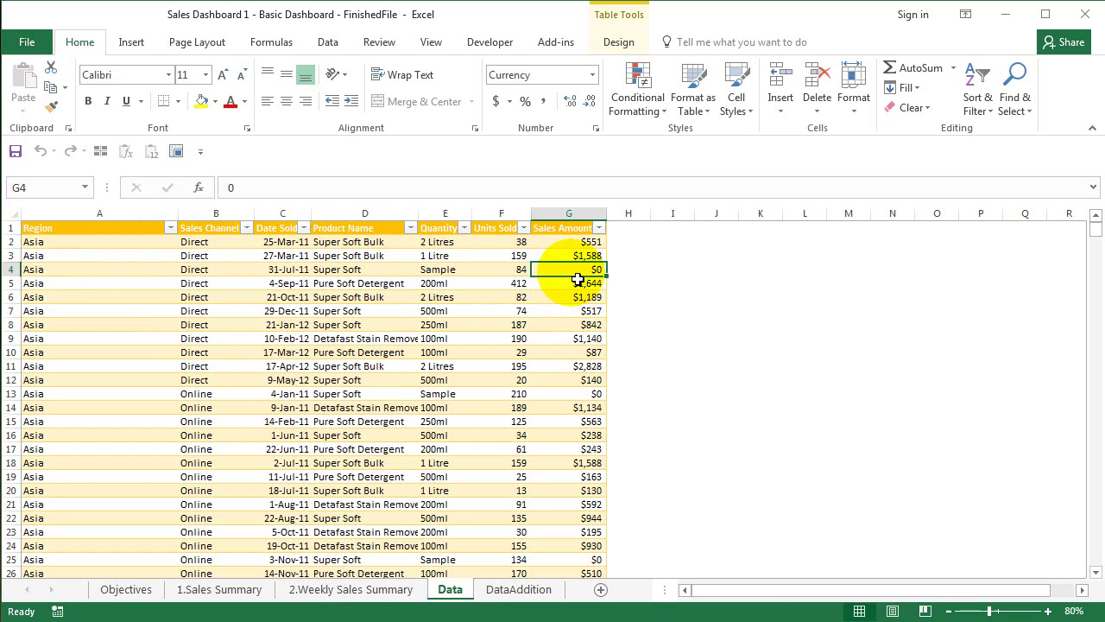
{"action": "left_click", "coordinate": [286, 227]}
{"action": "left_click", "coordinate": [568, 227], "text": "ctrl"}
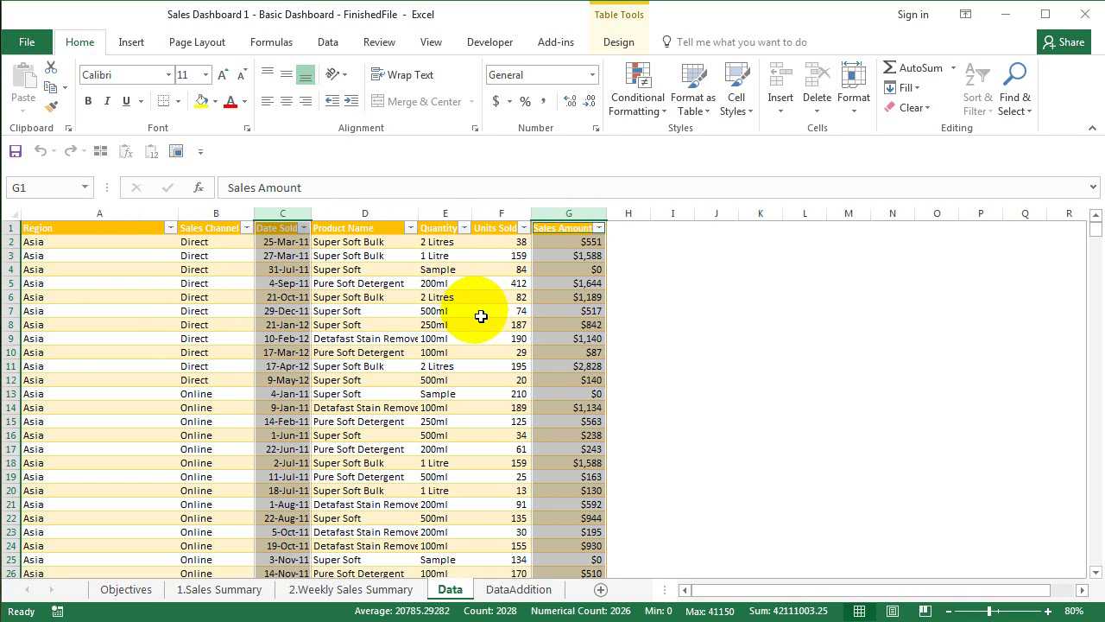
{"action": "left_click", "coordinate": [371, 381]}
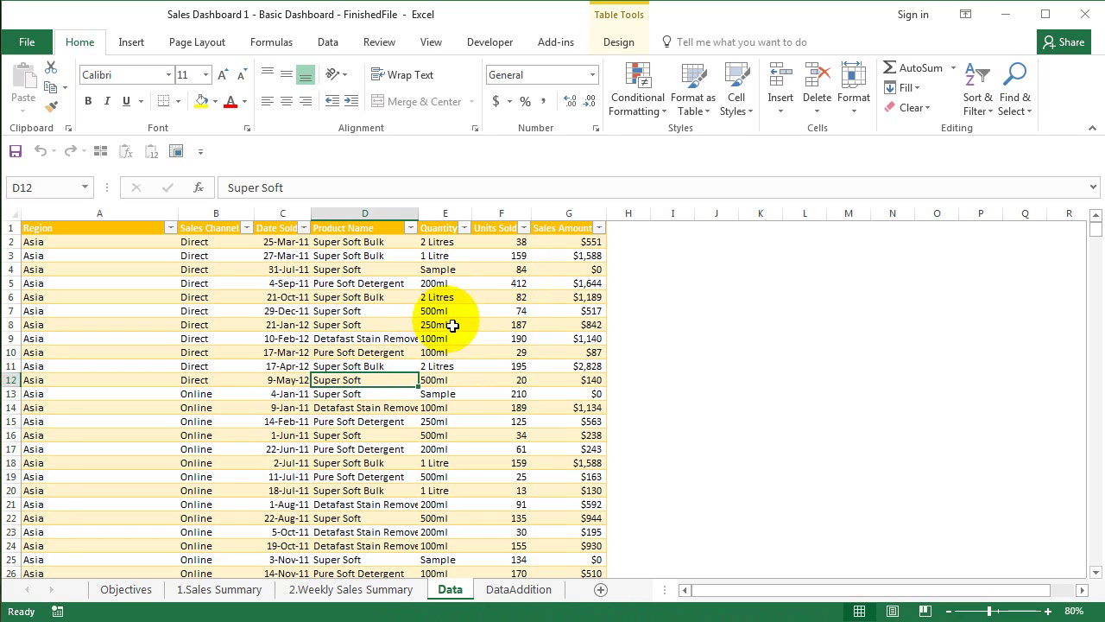
Inspect the Date Sold filter's 2011 and 2012 months, then close it without filtering
{"action": "left_click", "coordinate": [306, 241]}
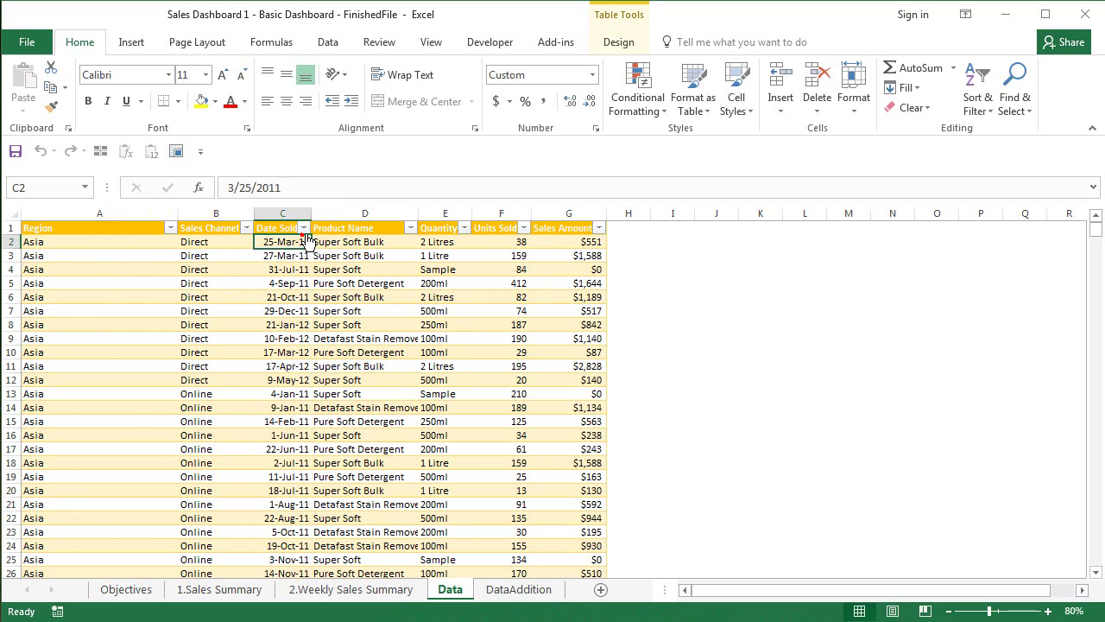
{"action": "left_click", "coordinate": [304, 229]}
{"action": "left_click", "coordinate": [117, 409]}
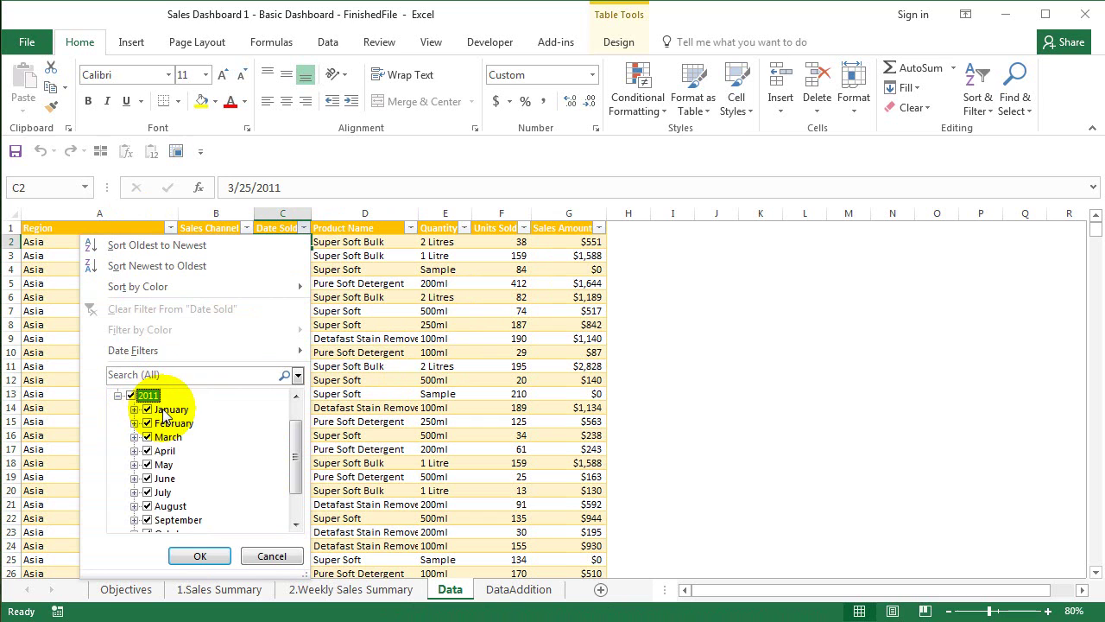
{"action": "scroll", "coordinate": [164, 414], "scroll_direction": "up", "scroll_amount": 1}
{"action": "left_click", "coordinate": [119, 409]}
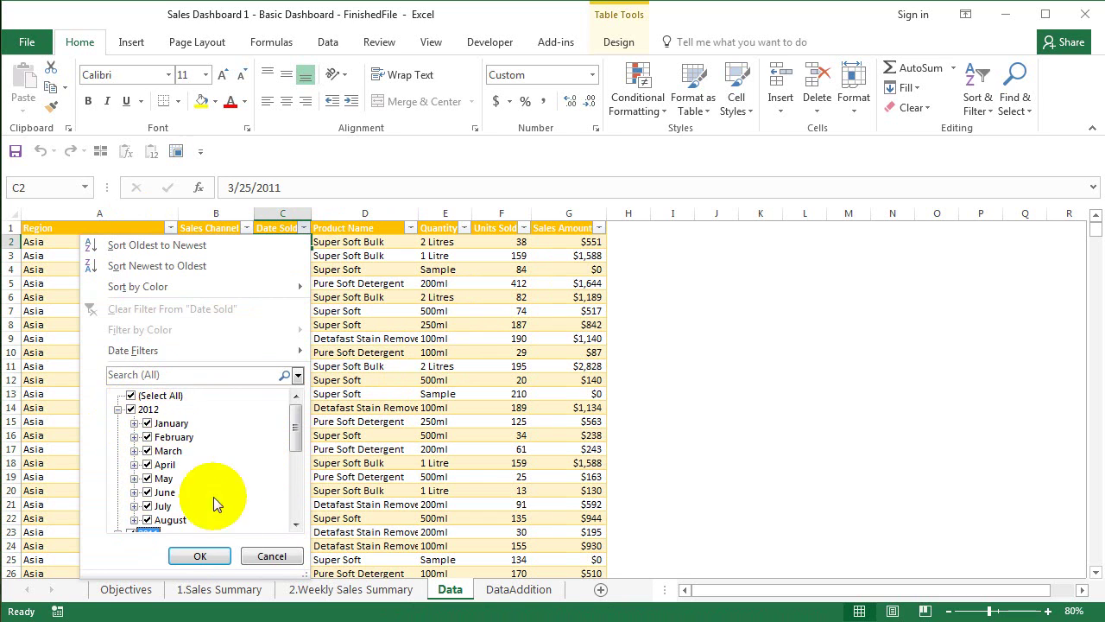
{"action": "left_click", "coordinate": [261, 555]}
Enable header filters on the DataAddition table from C1 with Ctrl+Shift+L, then return to Data
{"action": "left_click", "coordinate": [515, 596]}
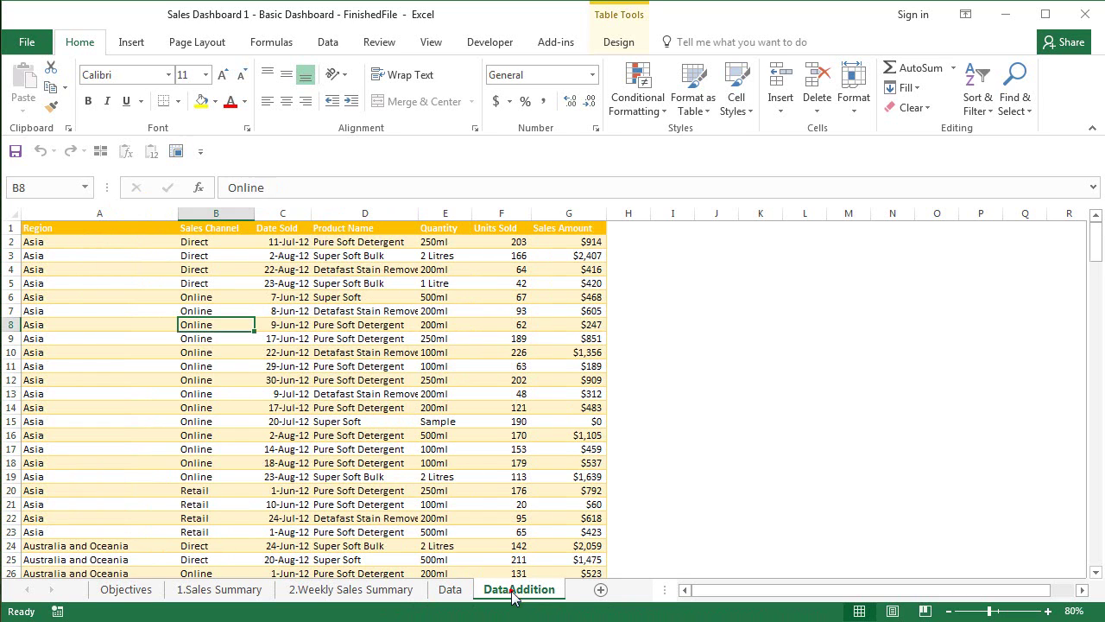
{"action": "left_click", "coordinate": [277, 234]}
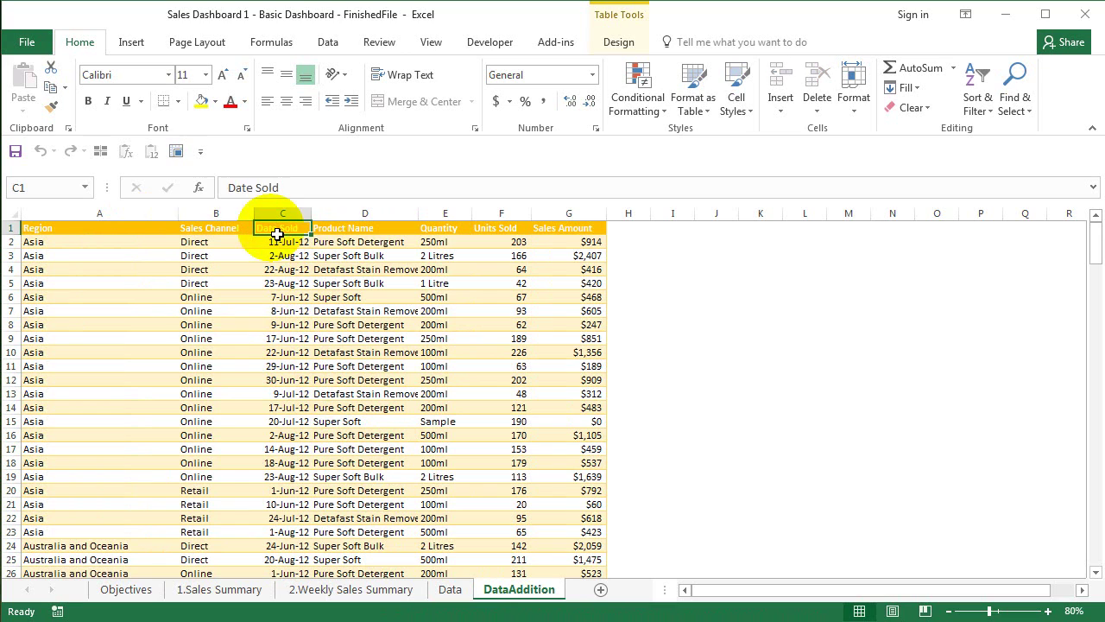
{"action": "key", "text": "ctrl+shift+l"}
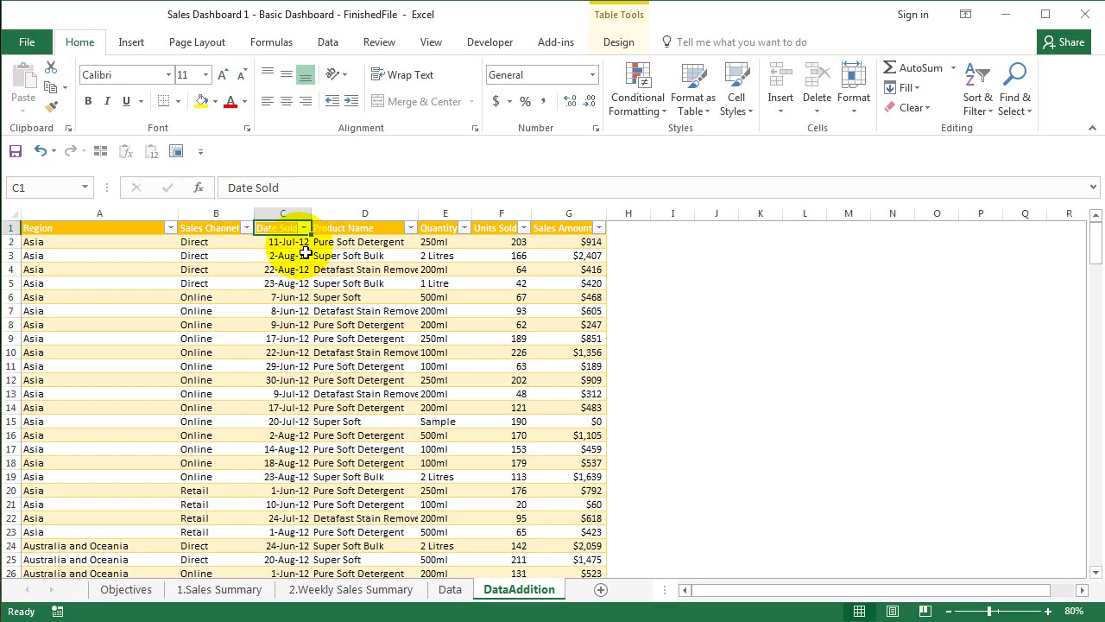
{"action": "key", "text": "ctrl+Page_Up"}
Create a PivotTable from tab_Sales at '1.Sales Summary'!$A$3
{"action": "left_click", "coordinate": [304, 352]}
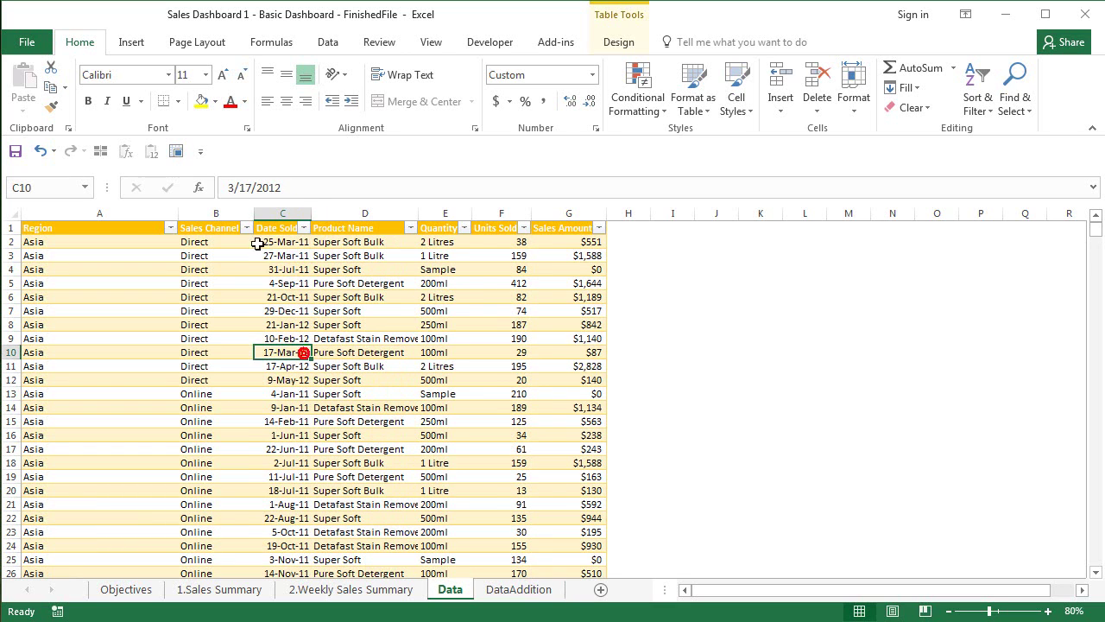
{"action": "left_click", "coordinate": [130, 43]}
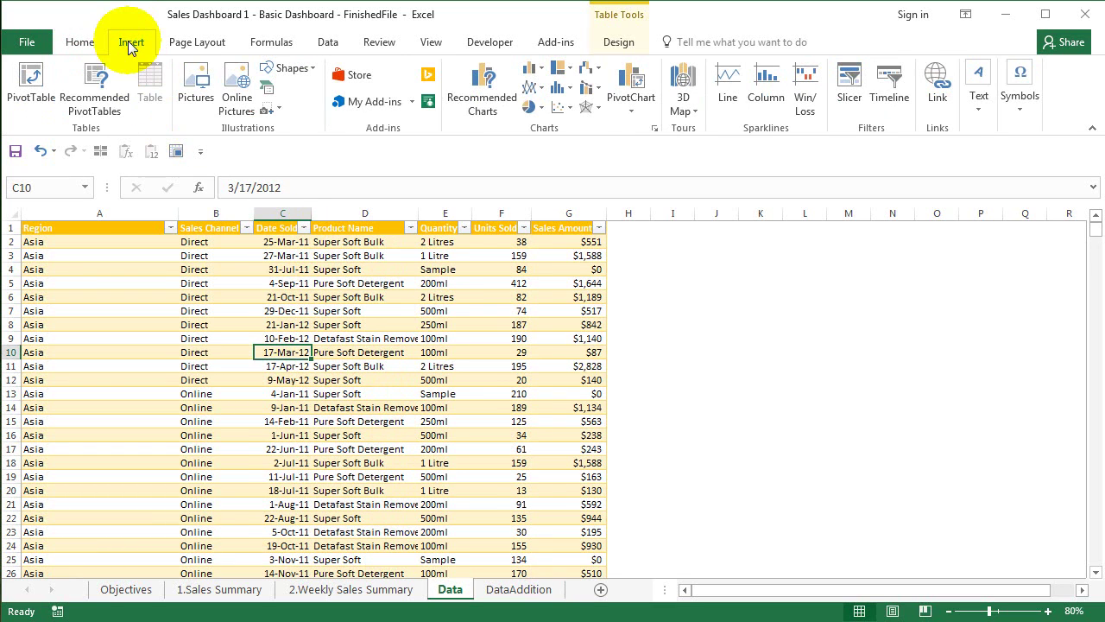
{"action": "left_click", "coordinate": [30, 87]}
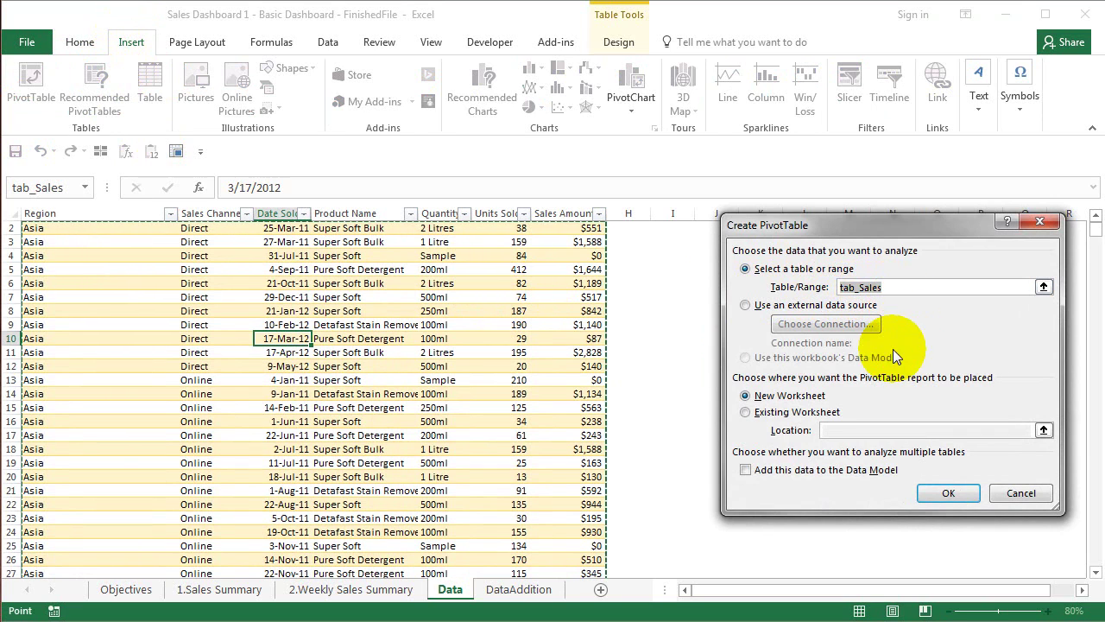
{"action": "left_click", "coordinate": [787, 413]}
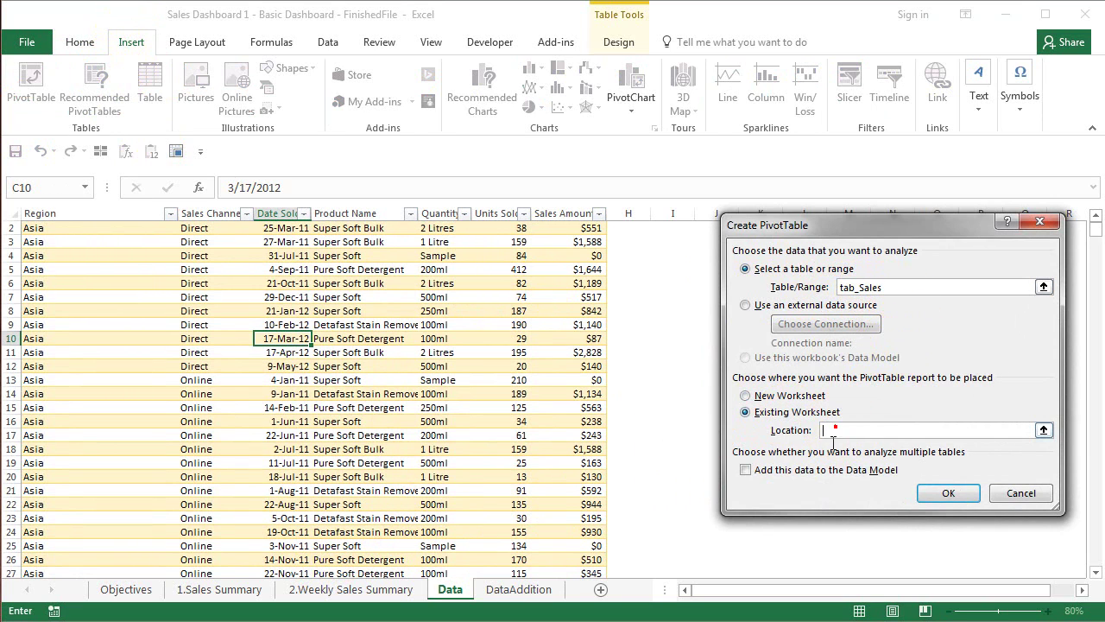
{"action": "left_click", "coordinate": [223, 590]}
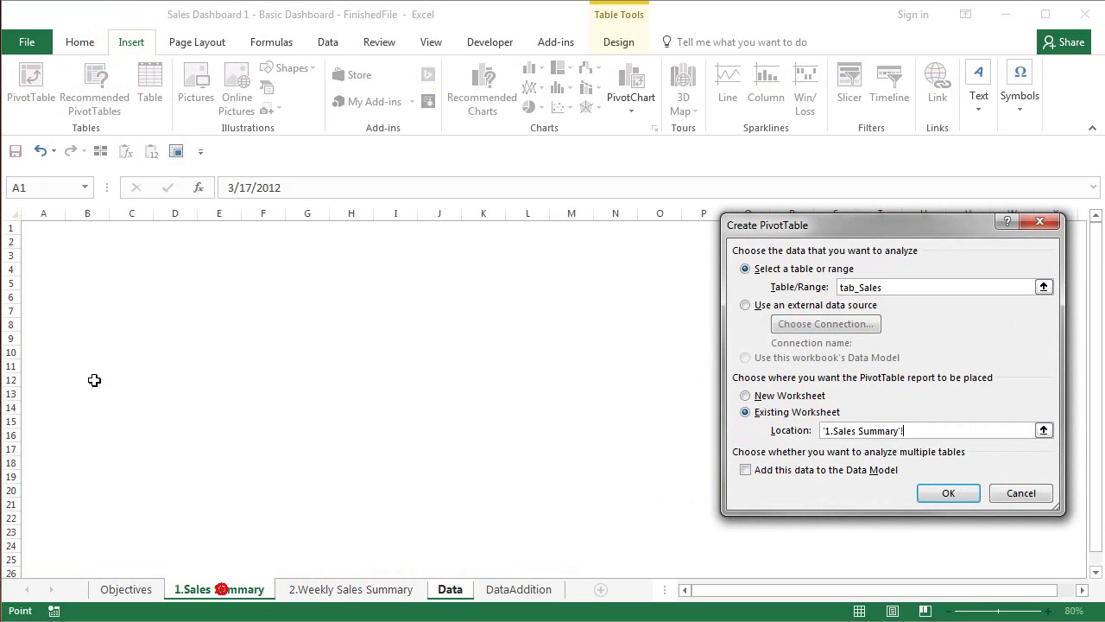
{"action": "left_click", "coordinate": [45, 257]}
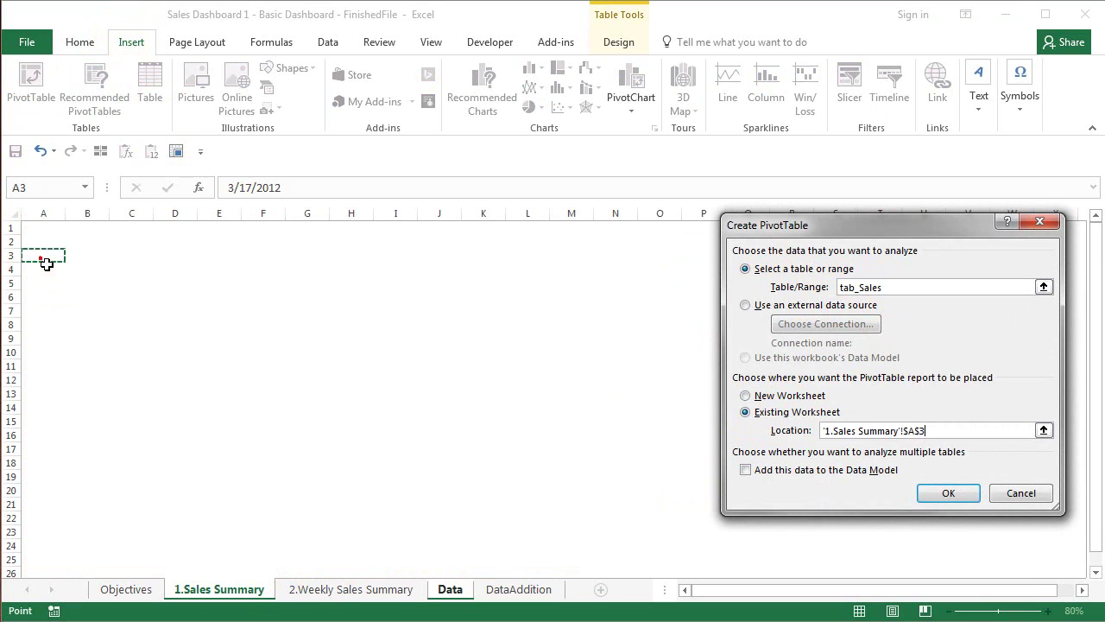
{"action": "left_click", "coordinate": [933, 490]}
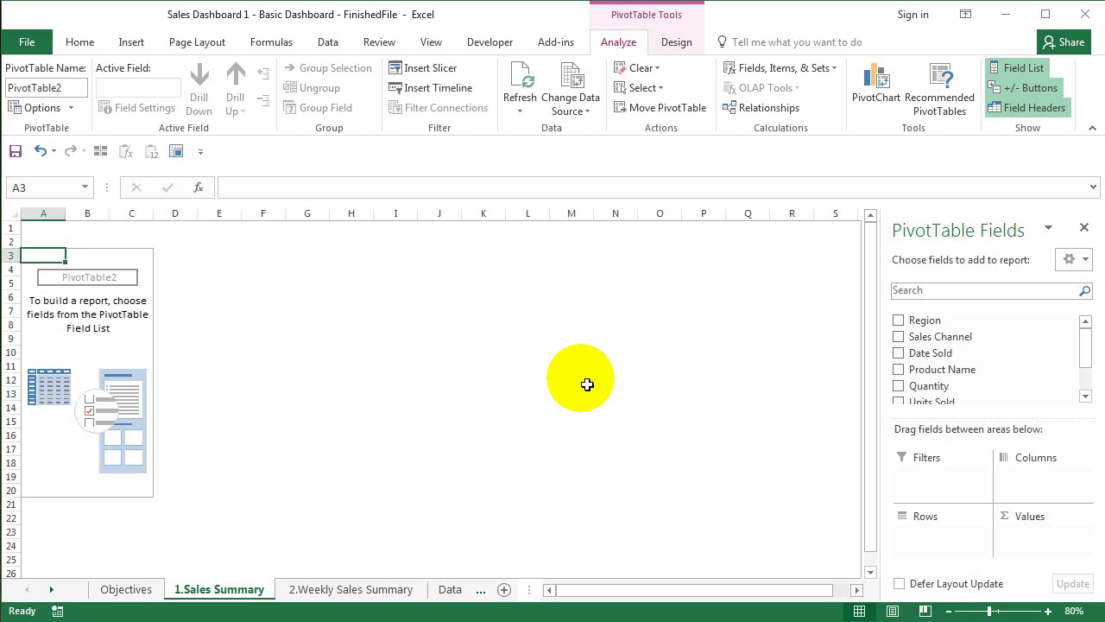
Add Sales Amount to Values and format it as Currency with 0 decimal places
{"action": "left_click_drag", "start_coordinate": [1085, 346], "coordinate": [1086, 395]}
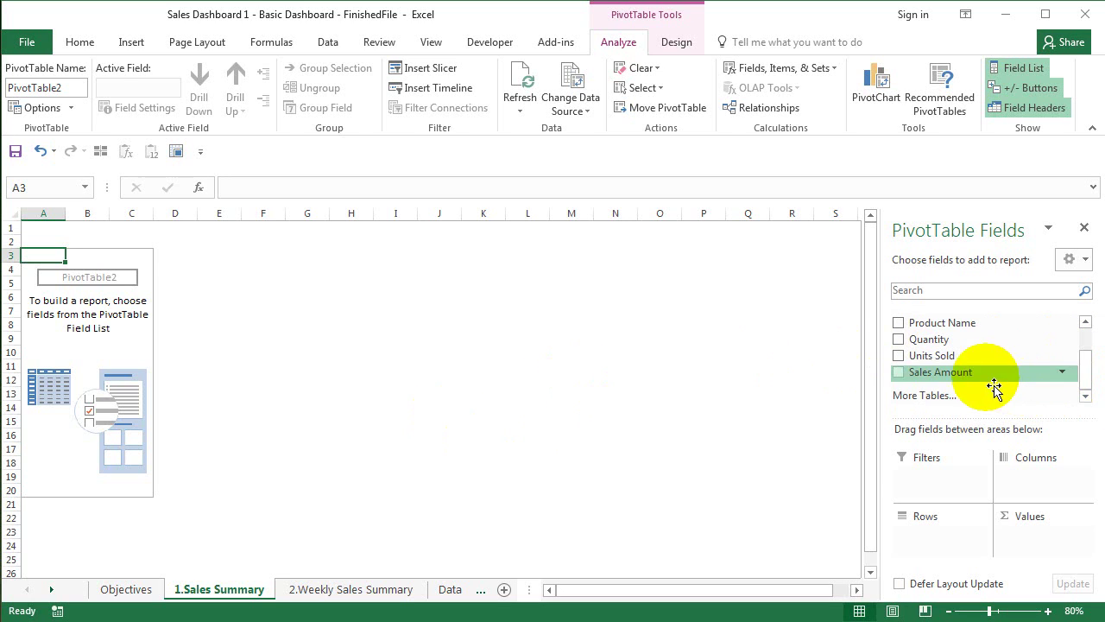
{"action": "left_click_drag", "start_coordinate": [995, 388], "coordinate": [1034, 551]}
{"action": "left_click", "coordinate": [1079, 537]}
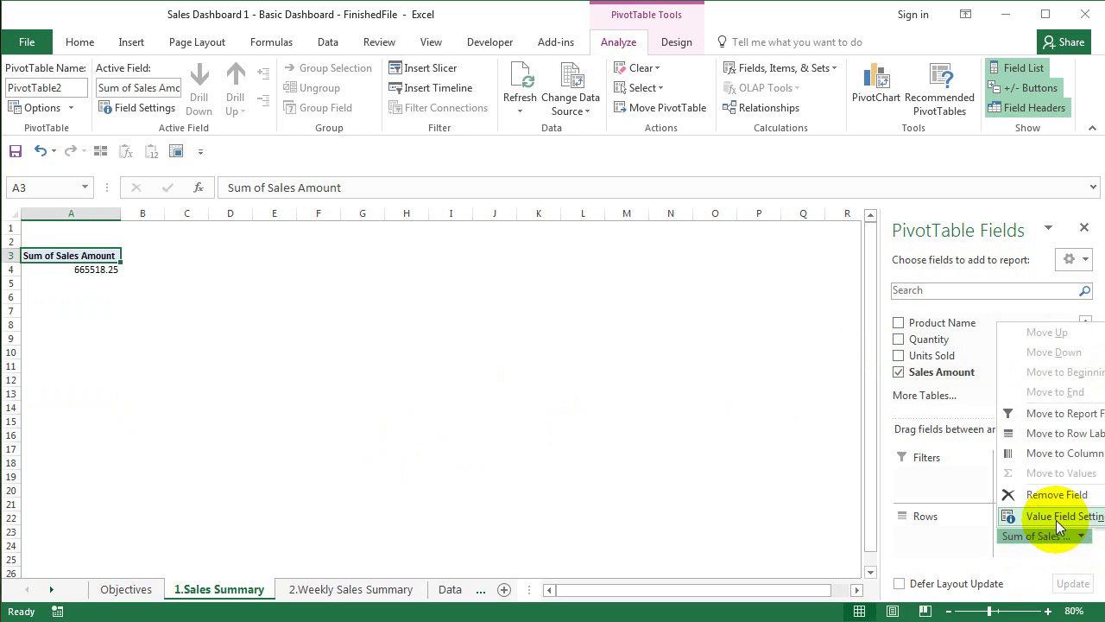
{"action": "left_click", "coordinate": [1058, 520]}
{"action": "left_click_drag", "start_coordinate": [818, 246], "coordinate": [540, 189]}
{"action": "left_click", "coordinate": [490, 423]}
{"action": "left_click_drag", "start_coordinate": [744, 176], "coordinate": [537, 161]}
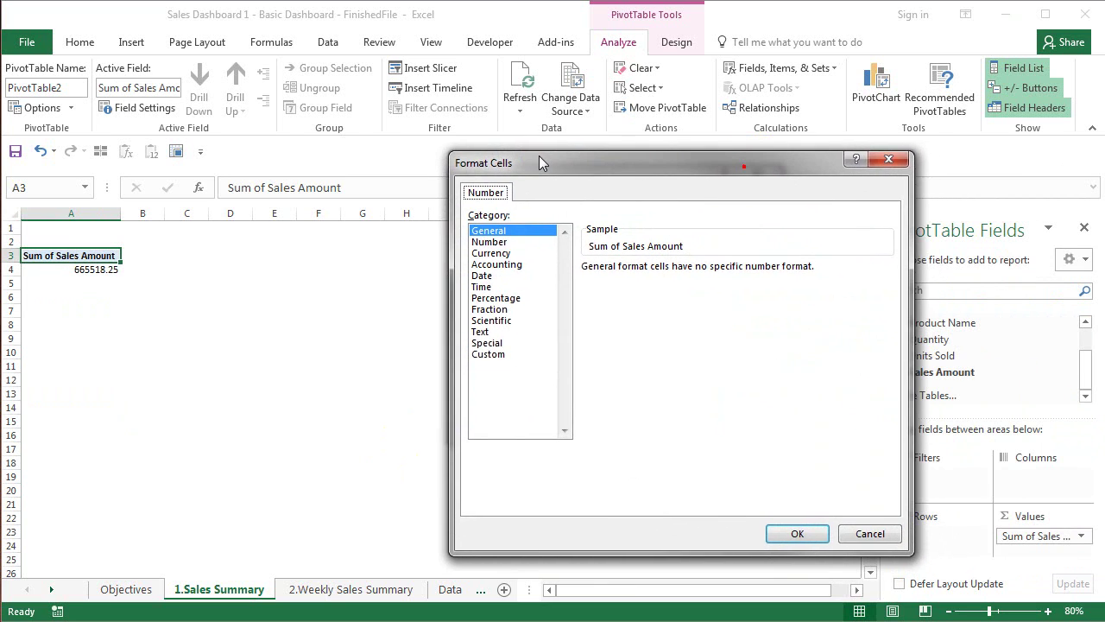
{"action": "left_click", "coordinate": [488, 253]}
{"action": "key", "text": "Tab"}
{"action": "type", "text": "0"}
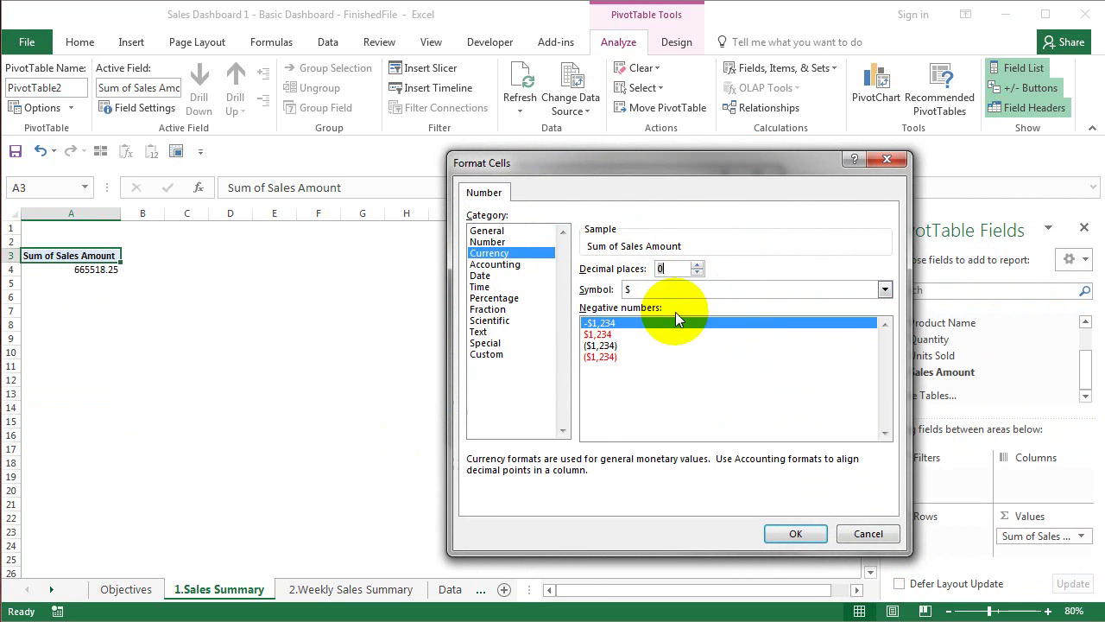
{"action": "left_click", "coordinate": [797, 533]}
{"action": "left_click", "coordinate": [670, 425]}
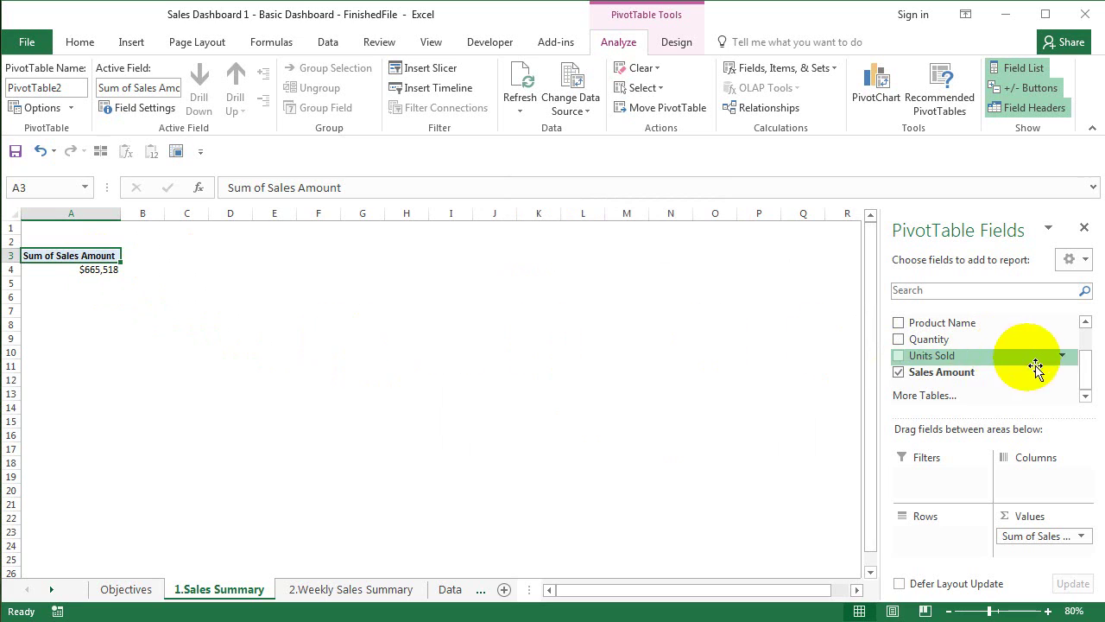
Add the date field to the pivot rows and remove its automatic grouping
{"action": "left_click_drag", "start_coordinate": [1077, 380], "coordinate": [1080, 338]}
{"action": "left_click_drag", "start_coordinate": [982, 356], "coordinate": [968, 545]}
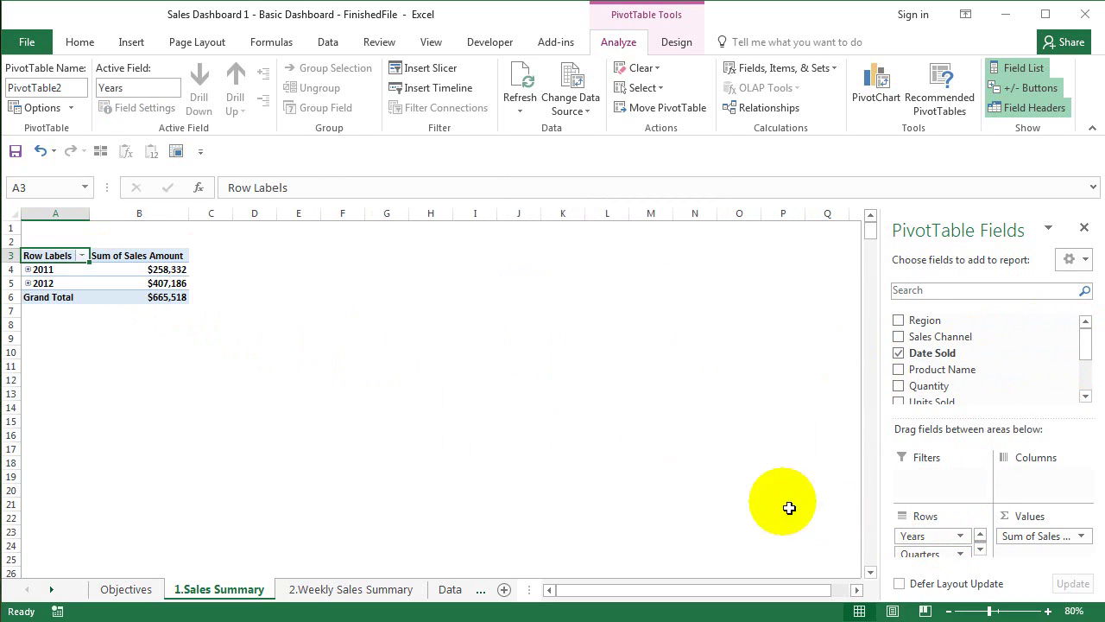
{"action": "right_click", "coordinate": [64, 274]}
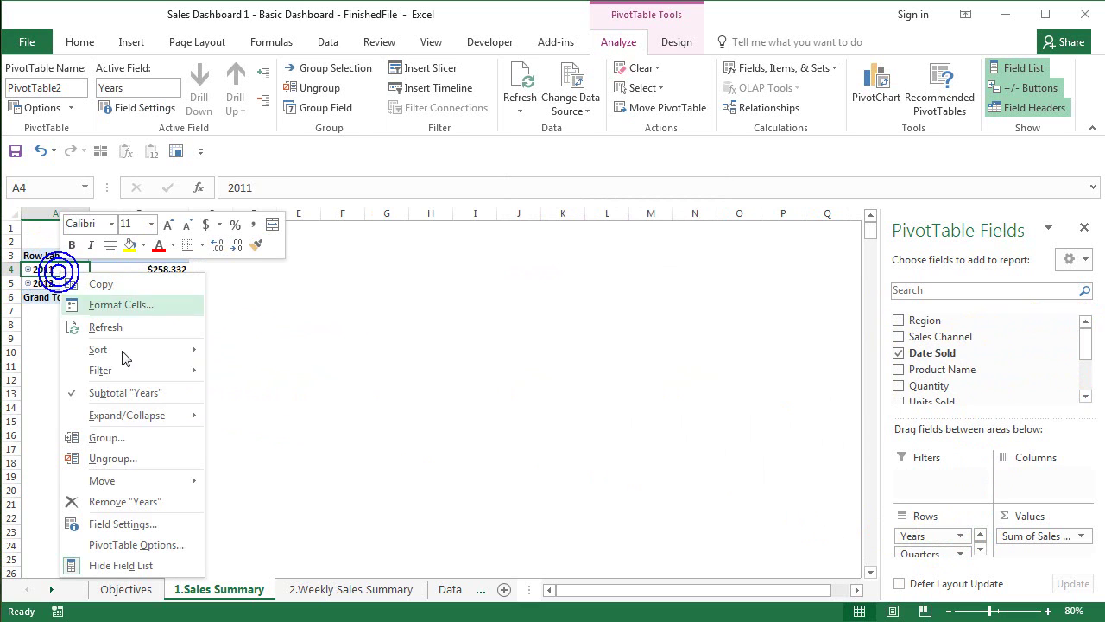
{"action": "left_click", "coordinate": [149, 459]}
{"action": "scroll", "coordinate": [98, 347], "scroll_direction": "down", "scroll_amount": 8}
{"action": "scroll", "coordinate": [75, 307], "scroll_direction": "up", "scroll_amount": 8}
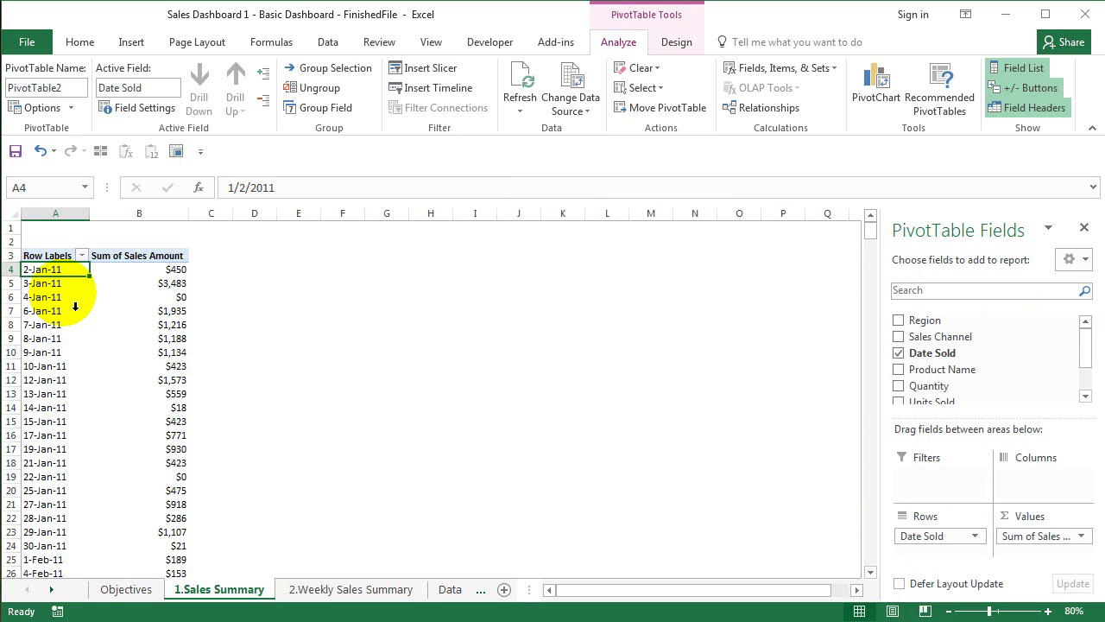
Group the date rows by Years, Quarters and Months
{"action": "right_click", "coordinate": [62, 294]}
{"action": "left_click", "coordinate": [129, 455]}
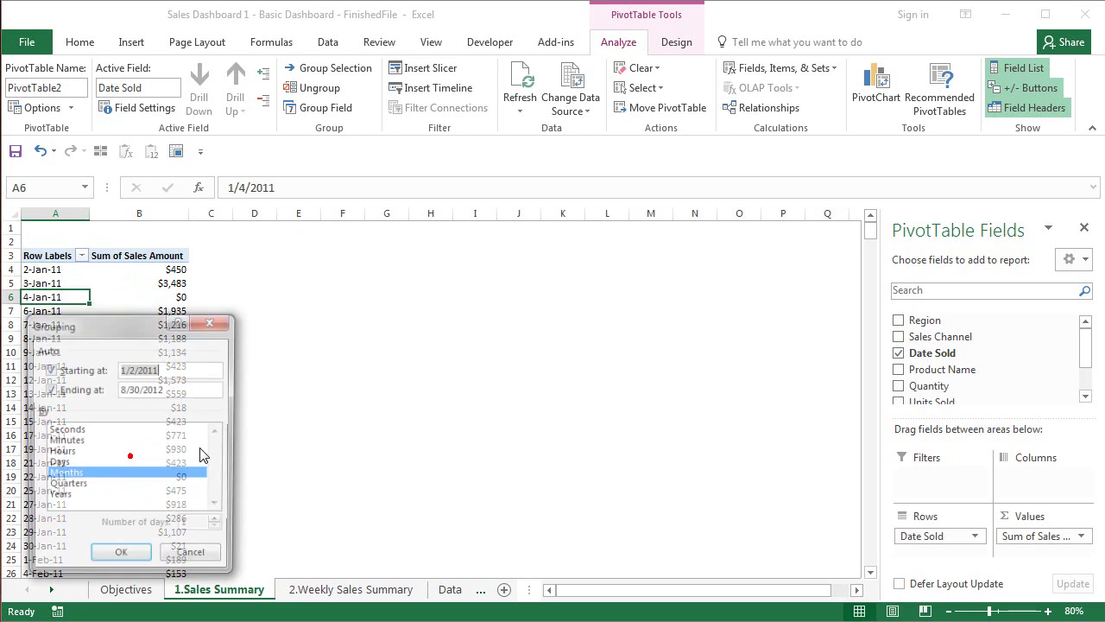
{"action": "left_click", "coordinate": [67, 487]}
{"action": "left_click", "coordinate": [71, 498]}
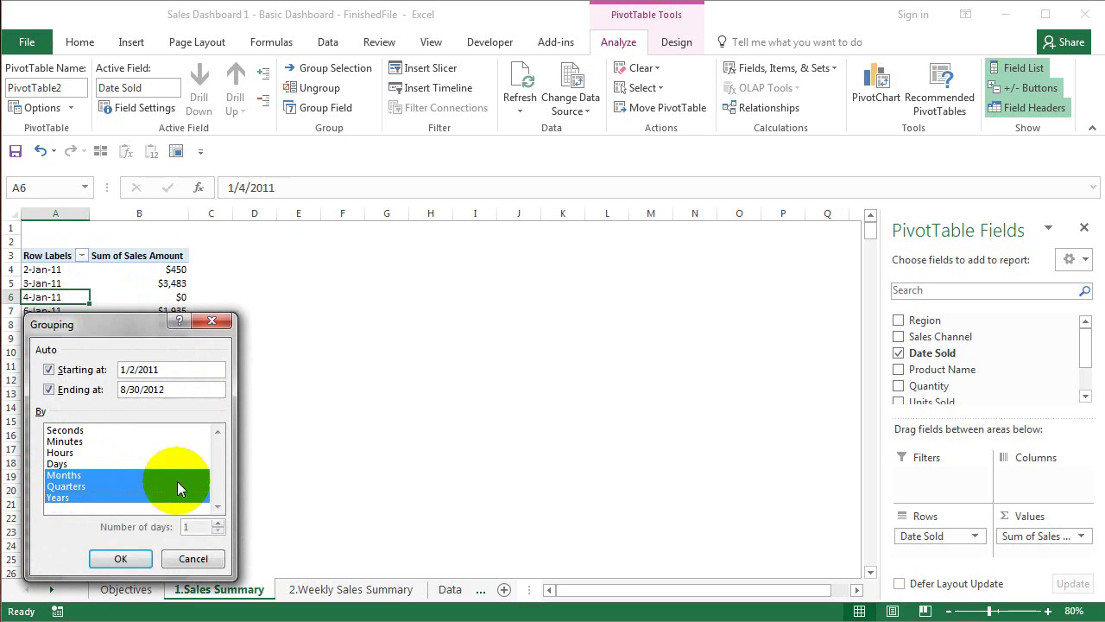
{"action": "left_click", "coordinate": [121, 558]}
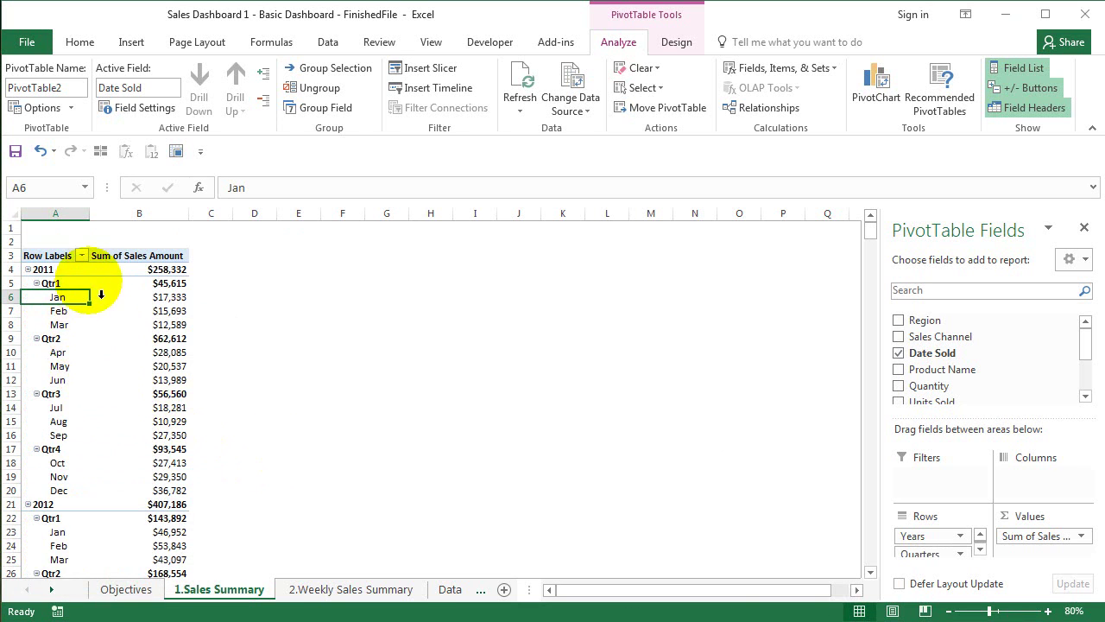
{"action": "scroll", "coordinate": [80, 328], "scroll_direction": "down", "scroll_amount": 7}
{"action": "scroll", "coordinate": [104, 415], "scroll_direction": "up", "scroll_amount": 7}
Move Years to the Columns area and select the 2011 and 2012 sales values
{"action": "mouse_move", "coordinate": [169, 434]}
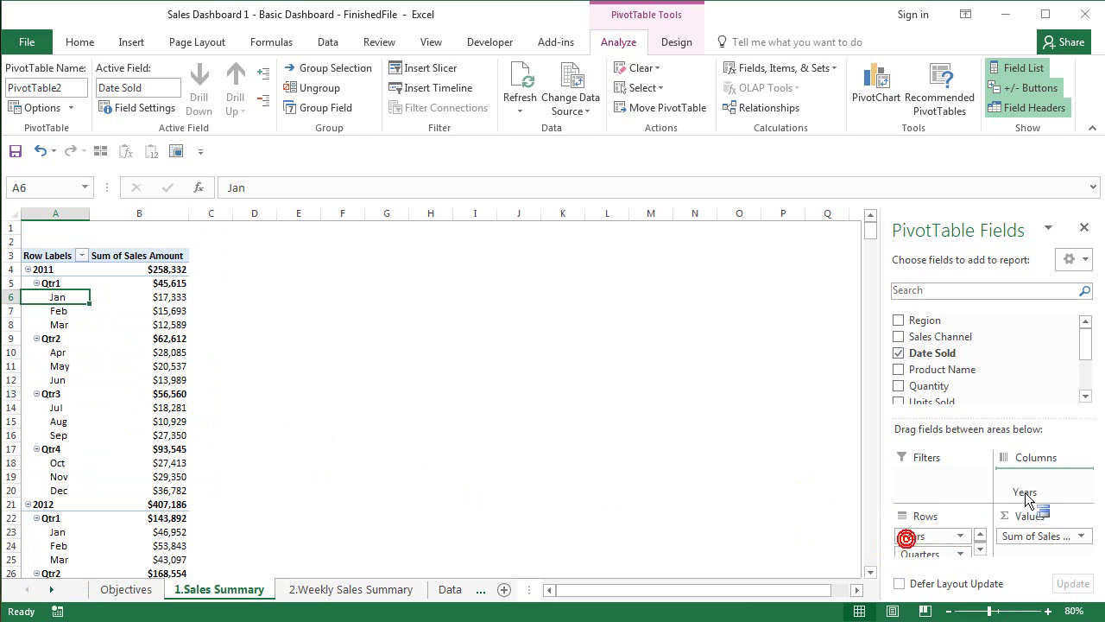
{"action": "left_click_drag", "start_coordinate": [1024, 492], "coordinate": [1014, 482]}
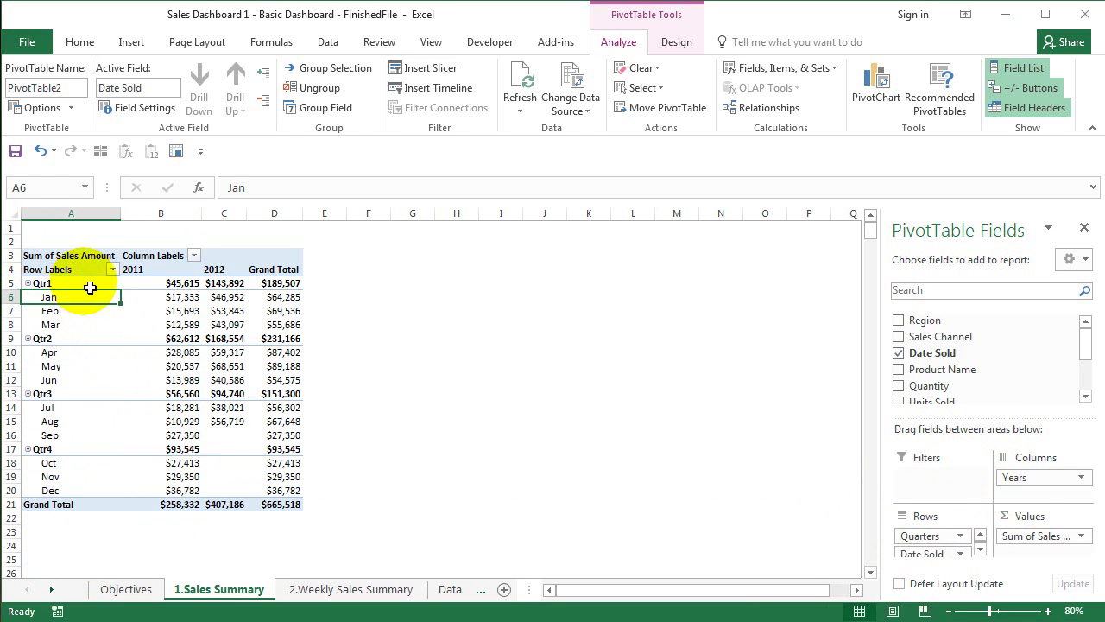
{"action": "left_click_drag", "start_coordinate": [151, 270], "coordinate": [162, 490]}
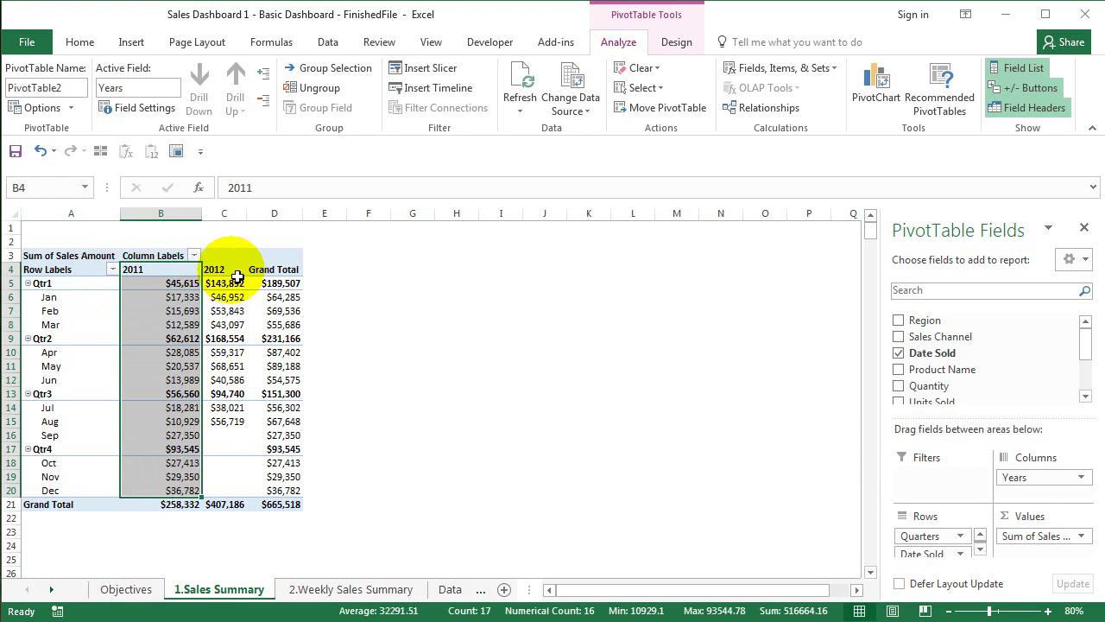
{"action": "left_click_drag", "start_coordinate": [236, 273], "coordinate": [226, 491]}
Insert a Line with Markers PivotChart and place it right of the pivot table
{"action": "left_click", "coordinate": [173, 338]}
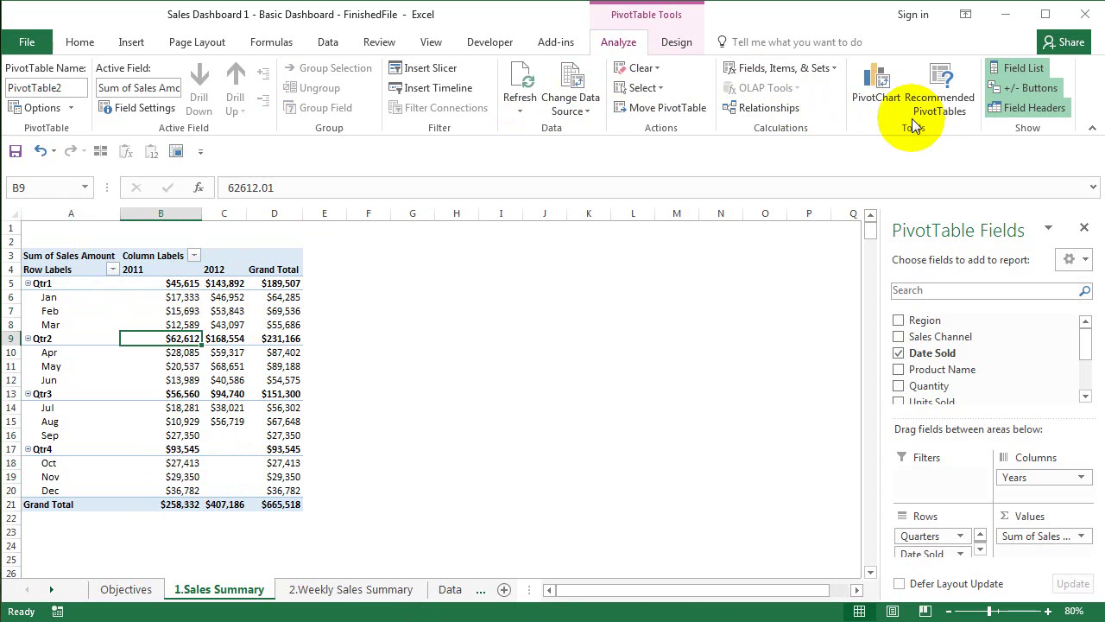
{"action": "left_click", "coordinate": [881, 95]}
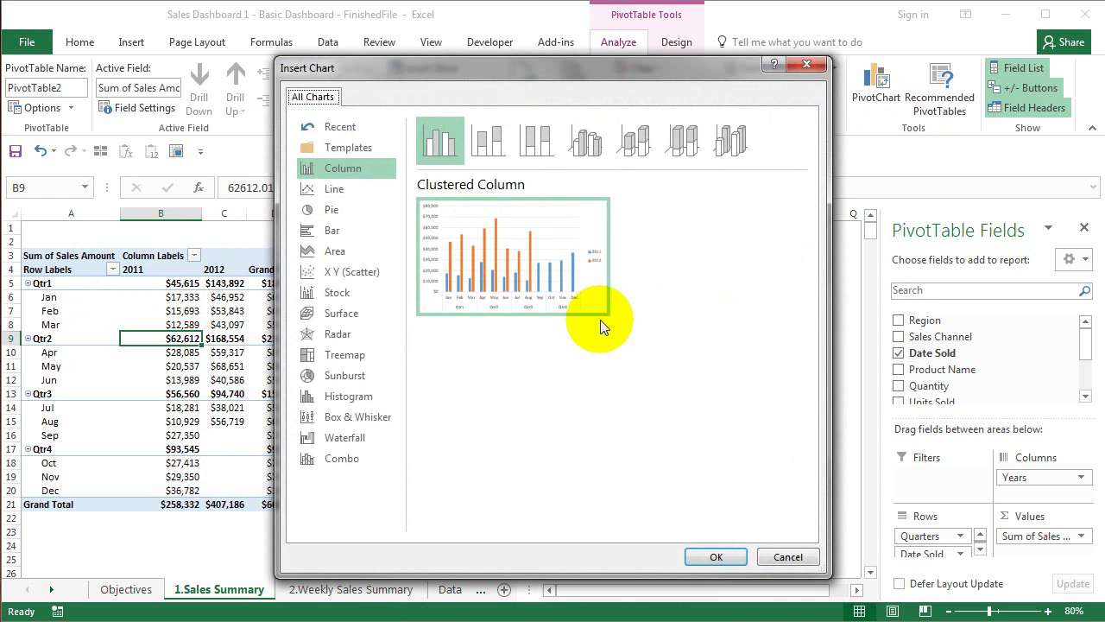
{"action": "left_click", "coordinate": [350, 183]}
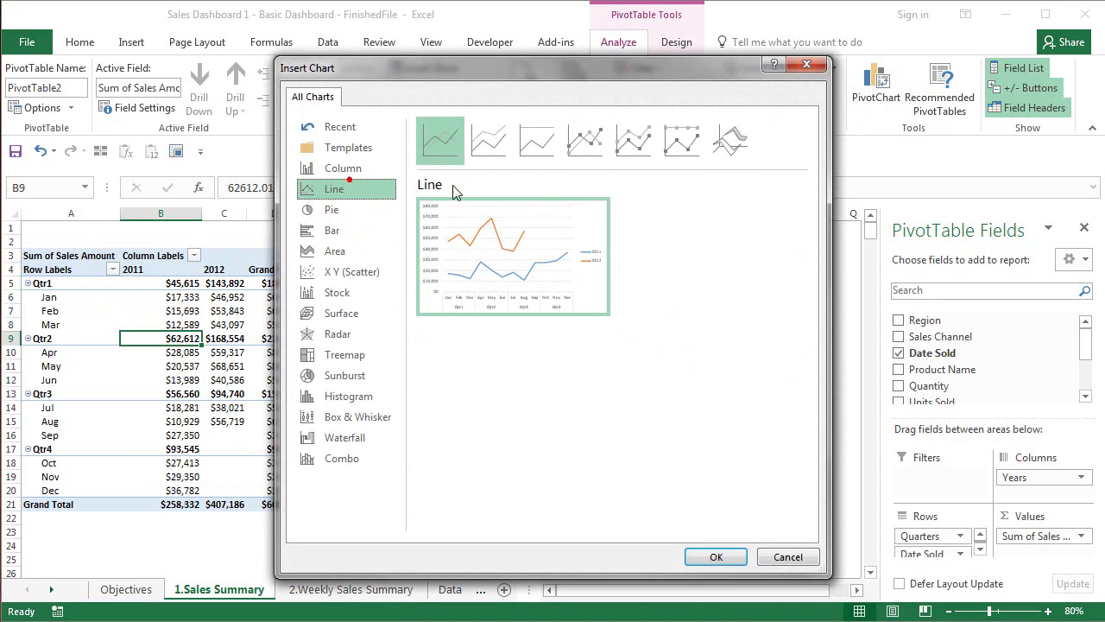
{"action": "left_click", "coordinate": [596, 144]}
{"action": "left_click", "coordinate": [716, 557]}
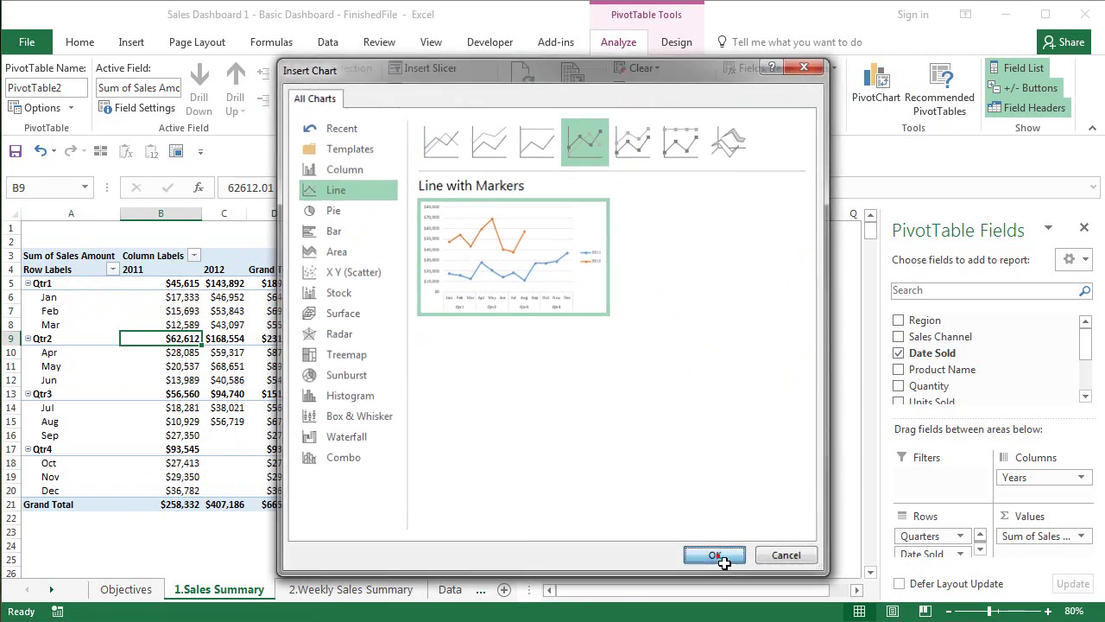
{"action": "mouse_move", "coordinate": [538, 322]}
{"action": "left_mouse_down"}
{"action": "mouse_move", "coordinate": [555, 278]}
{"action": "mouse_move", "coordinate": [581, 299]}
{"action": "mouse_move", "coordinate": [547, 320]}
{"action": "left_mouse_up"}
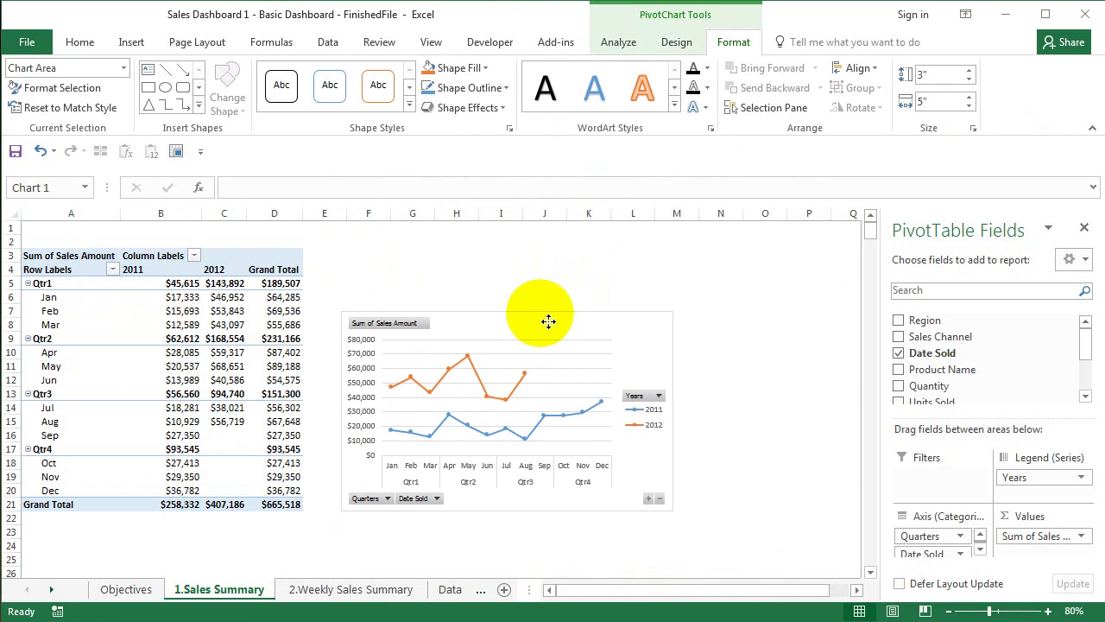
{"action": "left_click", "coordinate": [639, 283]}
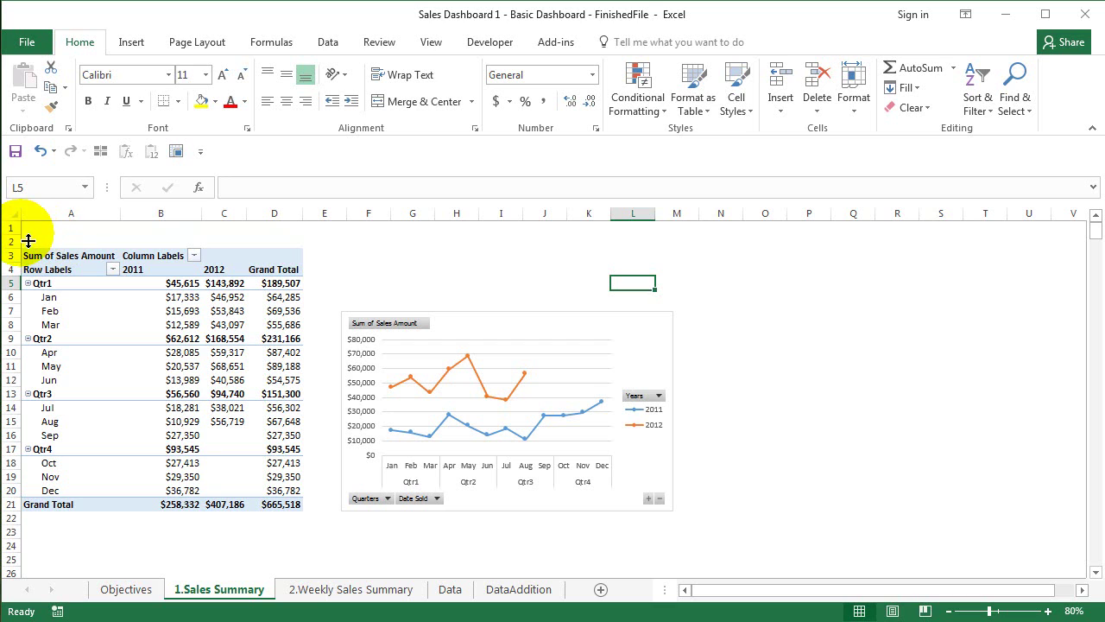
Make row 1 taller by dragging its bottom border down
{"action": "left_click_drag", "start_coordinate": [21, 235], "coordinate": [26, 344]}
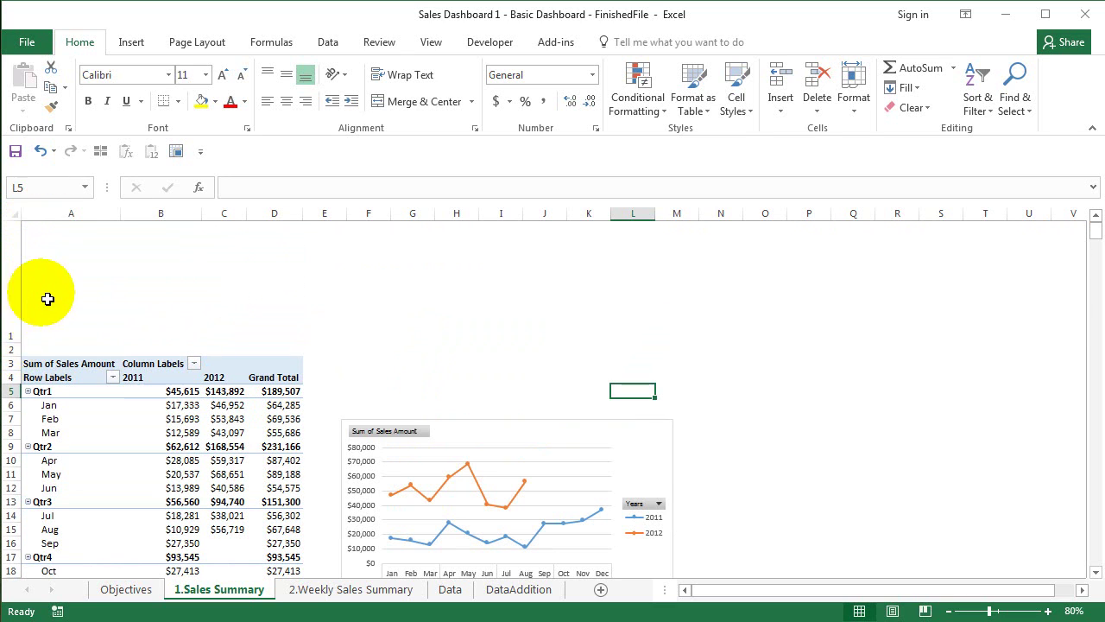
{"action": "left_click_drag", "start_coordinate": [82, 278], "coordinate": [567, 281]}
{"action": "left_click", "coordinate": [570, 284]}
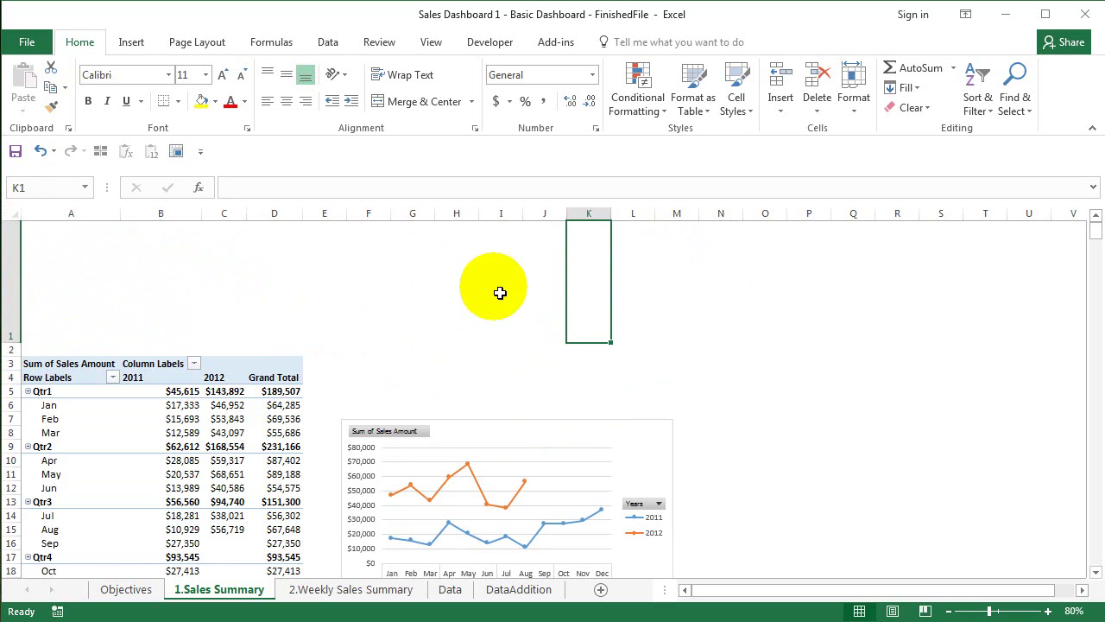
Insert Quarters, Years and Date Sold slicers for the pivot table
{"action": "left_click", "coordinate": [224, 447]}
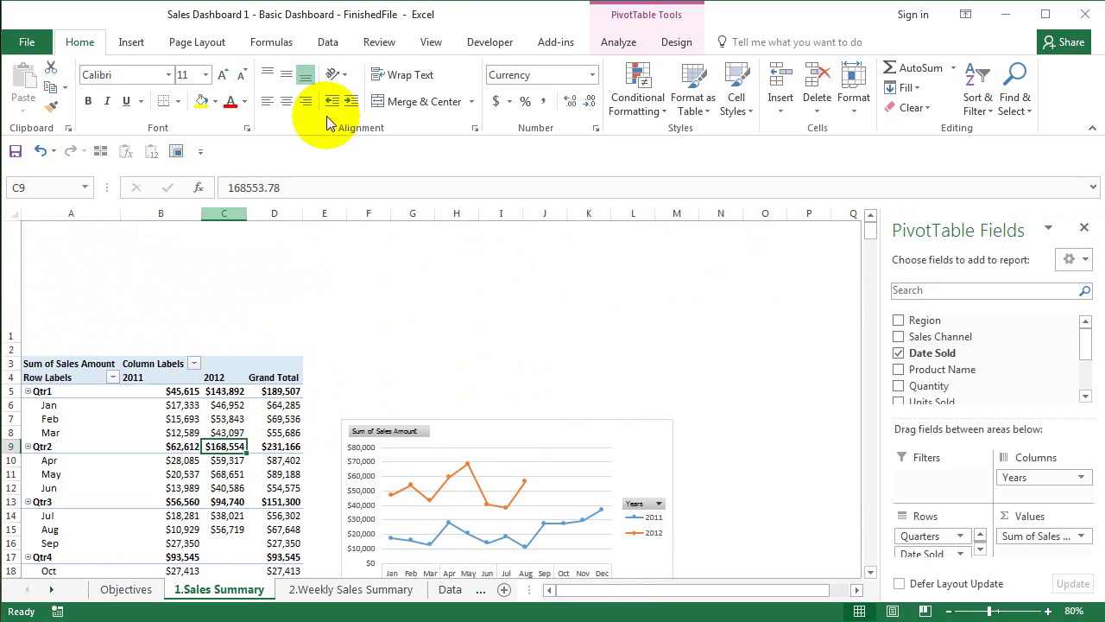
{"action": "left_click", "coordinate": [618, 45]}
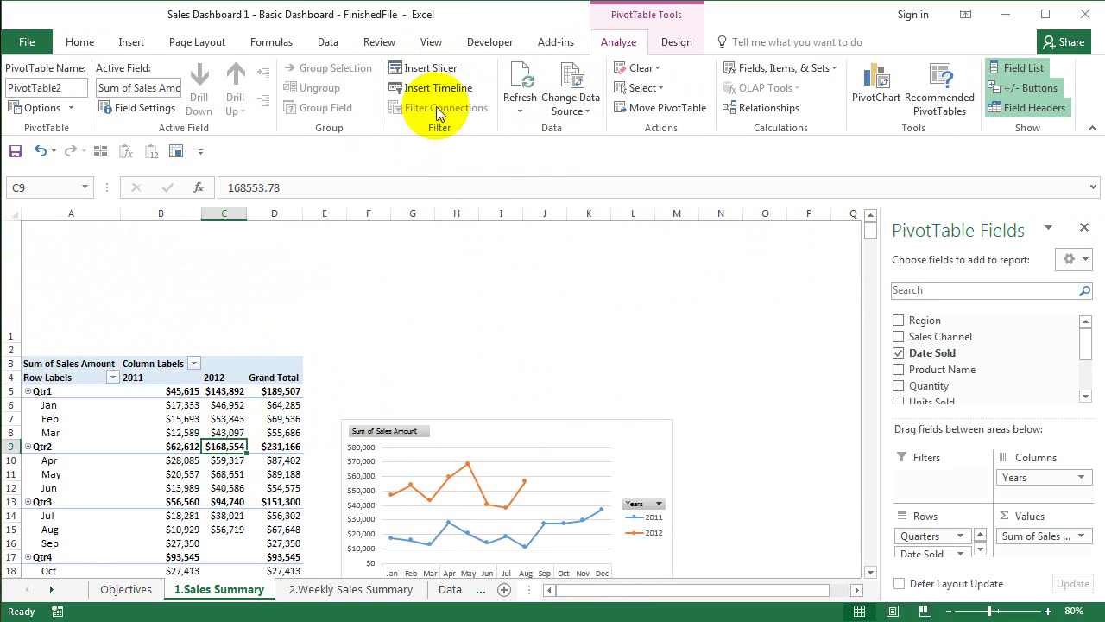
{"action": "left_click", "coordinate": [423, 69]}
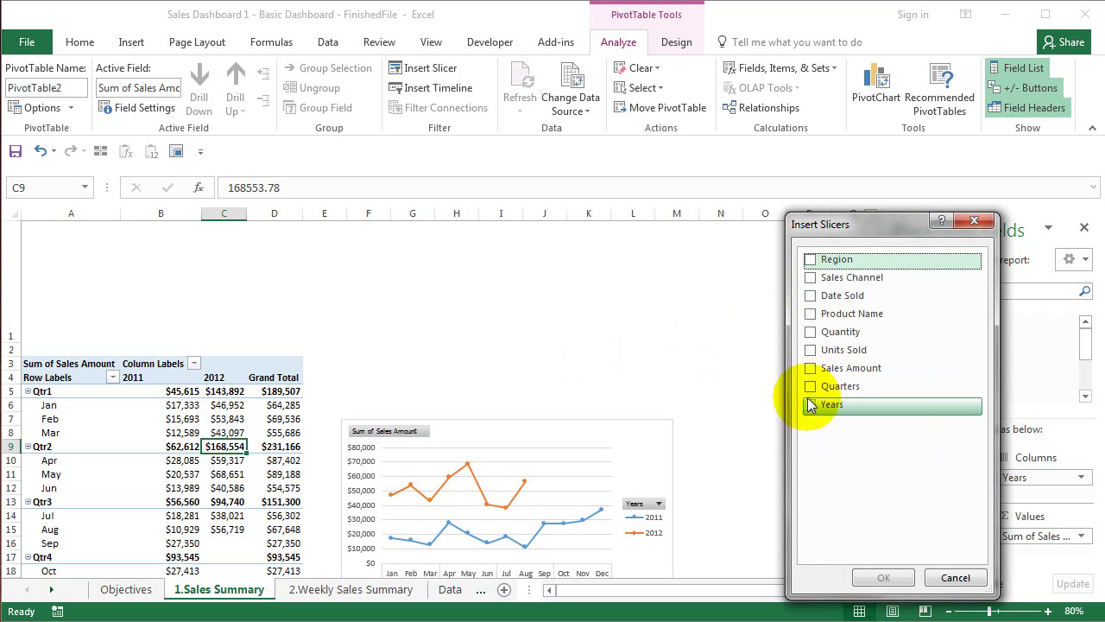
{"action": "left_click", "coordinate": [811, 389]}
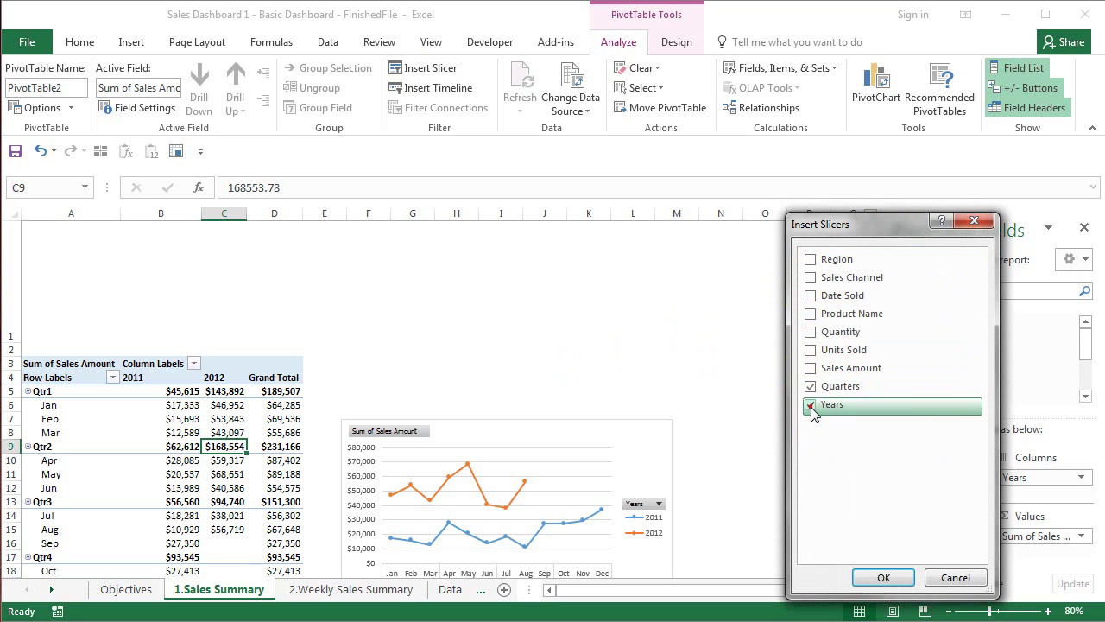
{"action": "left_click", "coordinate": [811, 404]}
{"action": "left_click", "coordinate": [813, 298]}
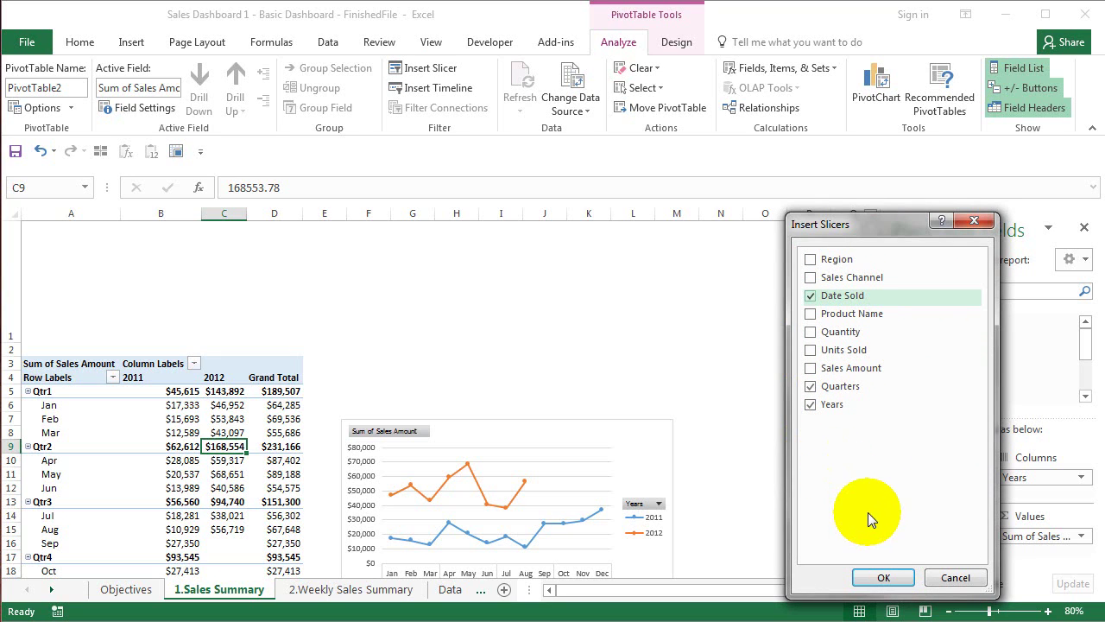
{"action": "left_click", "coordinate": [883, 577]}
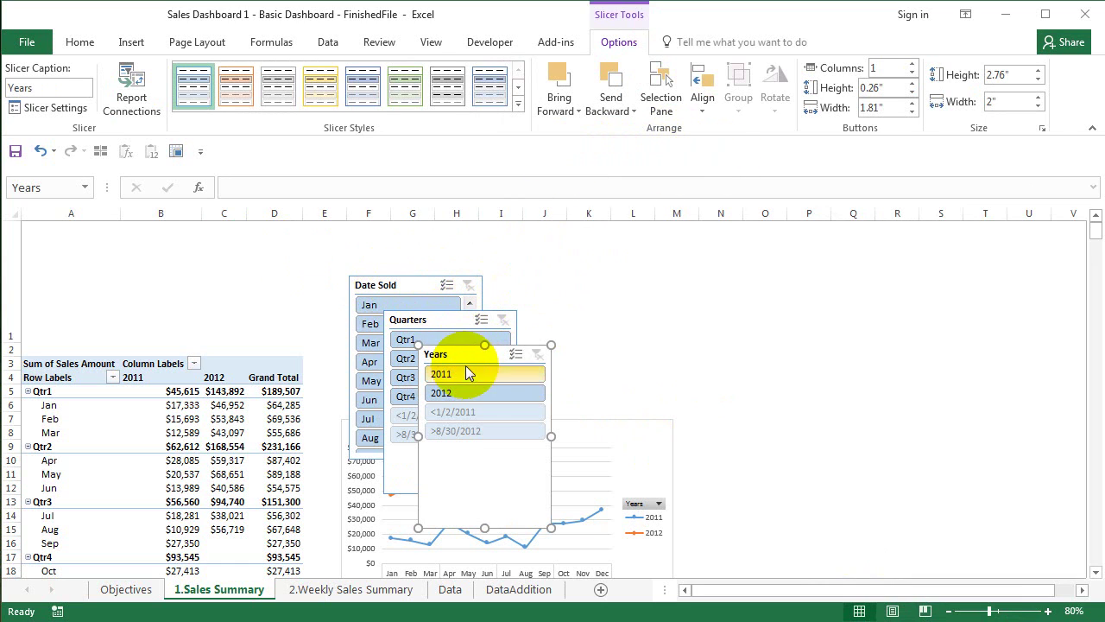
Move the Years slicer to the top-left and size it 2.3" high by 1.1" wide
{"action": "left_click", "coordinate": [123, 268]}
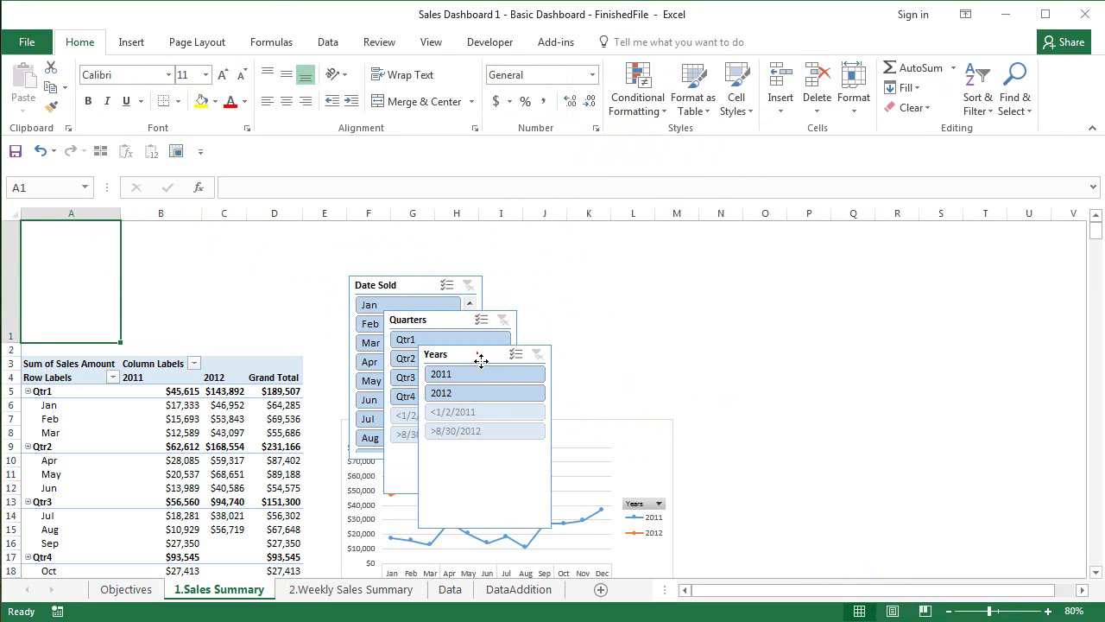
{"action": "left_click_drag", "start_coordinate": [476, 353], "coordinate": [104, 239]}
{"action": "left_click", "coordinate": [136, 350]}
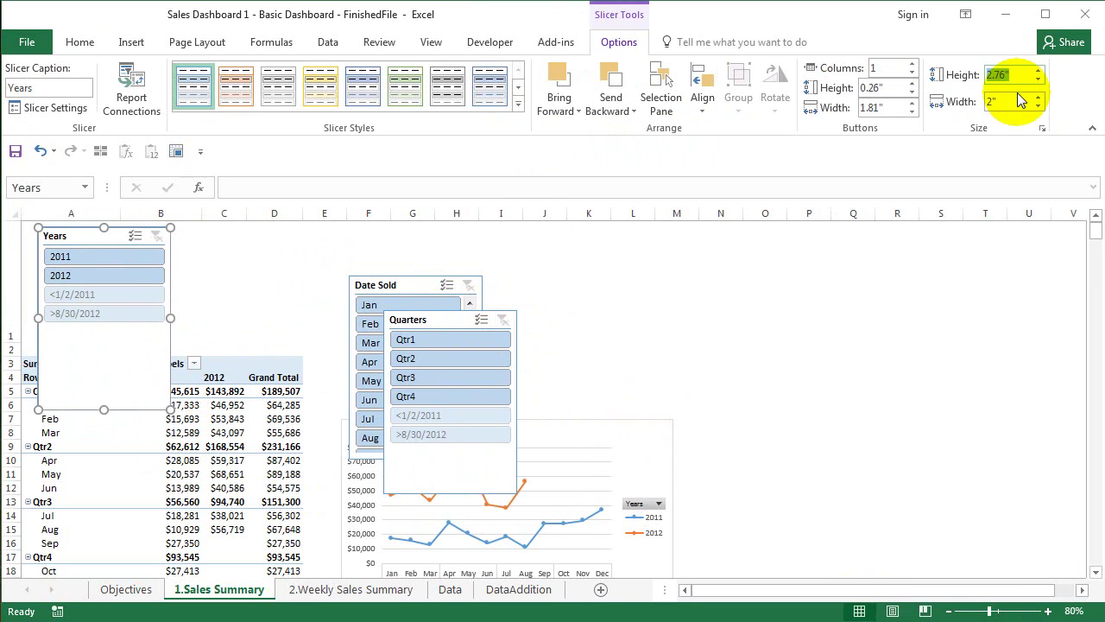
{"action": "type", "text": "2.3"}
{"action": "left_click", "coordinate": [1021, 101]}
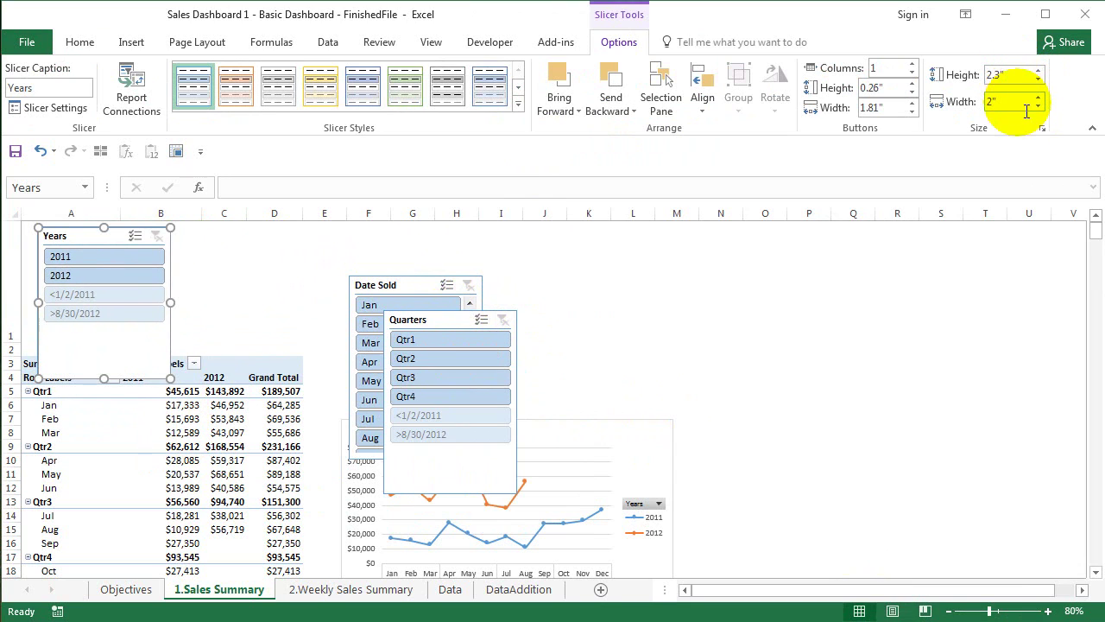
{"action": "type", "text": "1.1"}
{"action": "key", "text": "Return"}
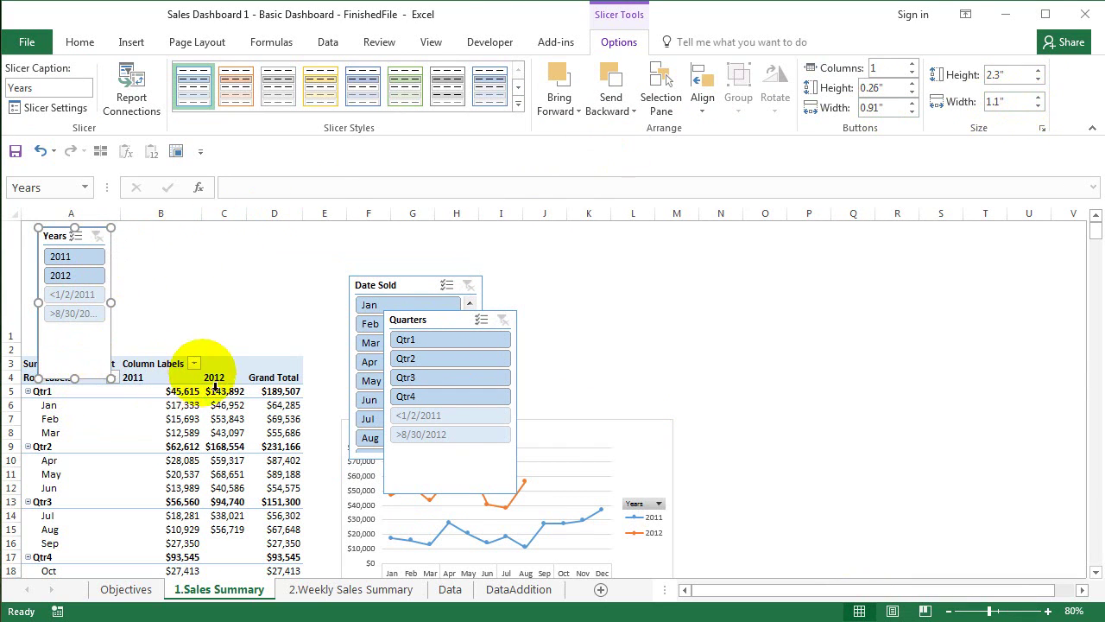
Enlarge row 1 further to fit the slicers
{"action": "left_click_drag", "start_coordinate": [220, 328], "coordinate": [164, 328]}
{"action": "left_click_drag", "start_coordinate": [12, 342], "coordinate": [24, 400]}
{"action": "left_click", "coordinate": [188, 345]}
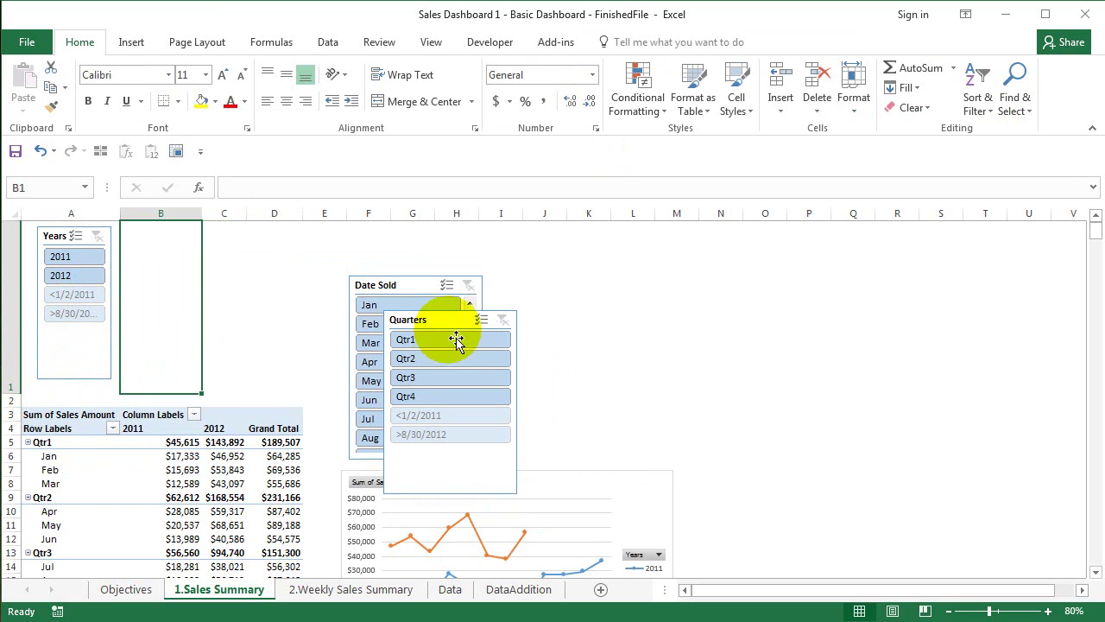
Place the Quarters slicer beside Years and size it 2.3" by 1.1"
{"action": "left_click_drag", "start_coordinate": [456, 339], "coordinate": [184, 249]}
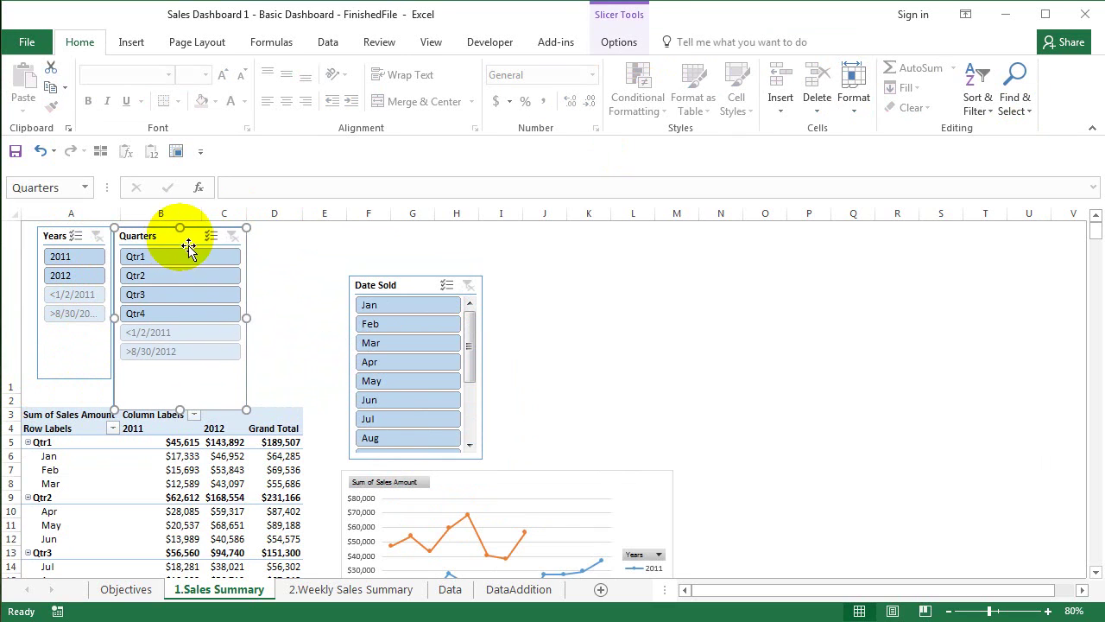
{"action": "left_click", "coordinate": [615, 42]}
{"action": "type", "text": "2.3"}
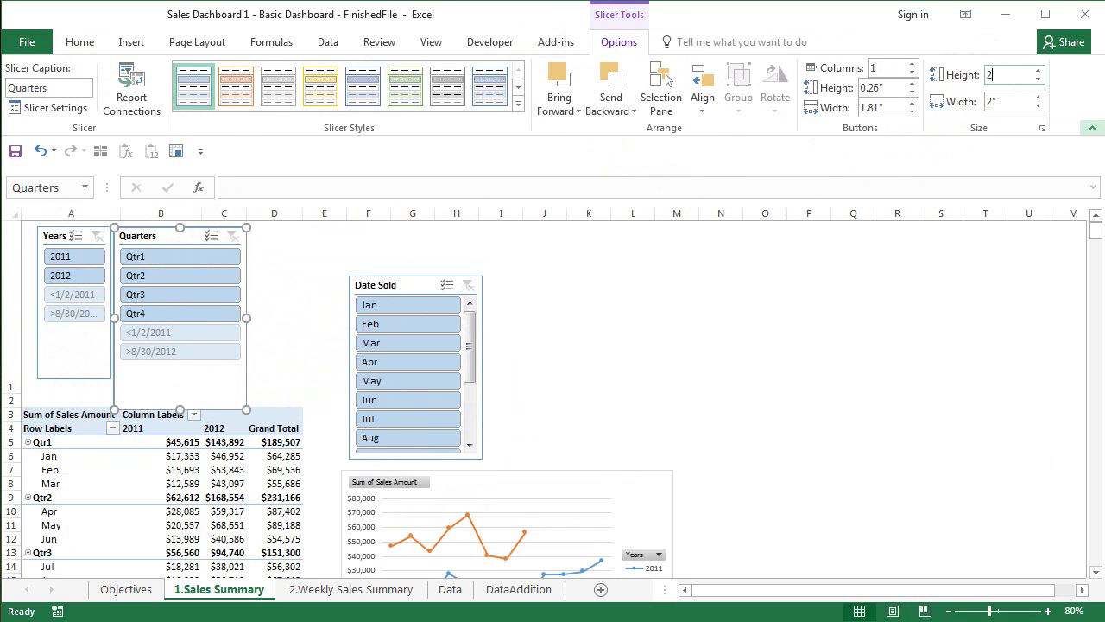
{"action": "key", "text": "Return"}
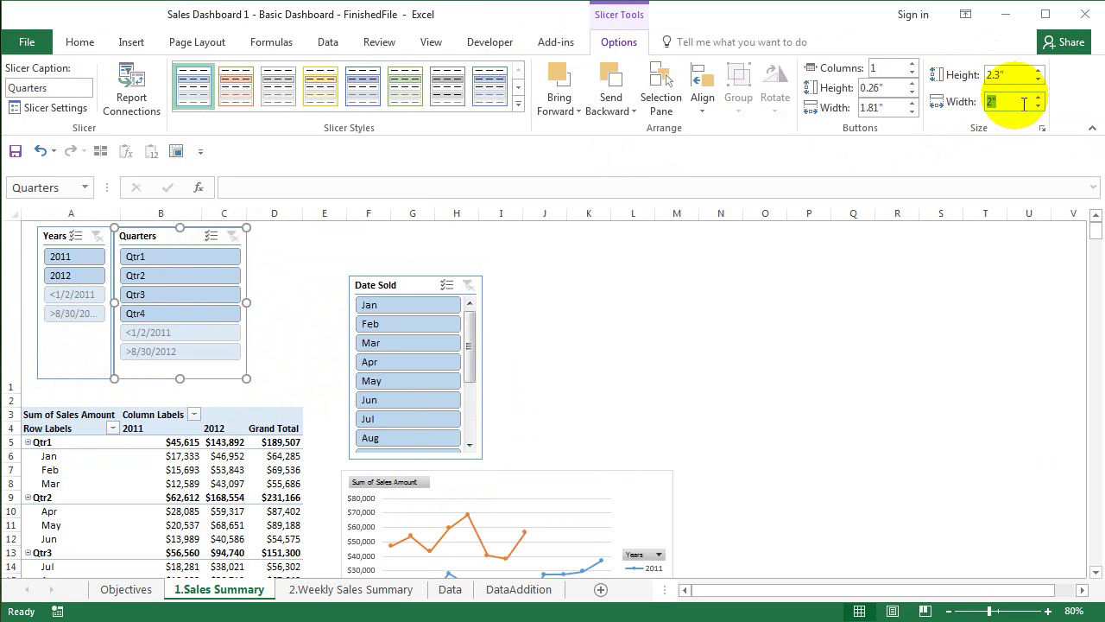
{"action": "type", "text": "1.1"}
{"action": "key", "text": "Return"}
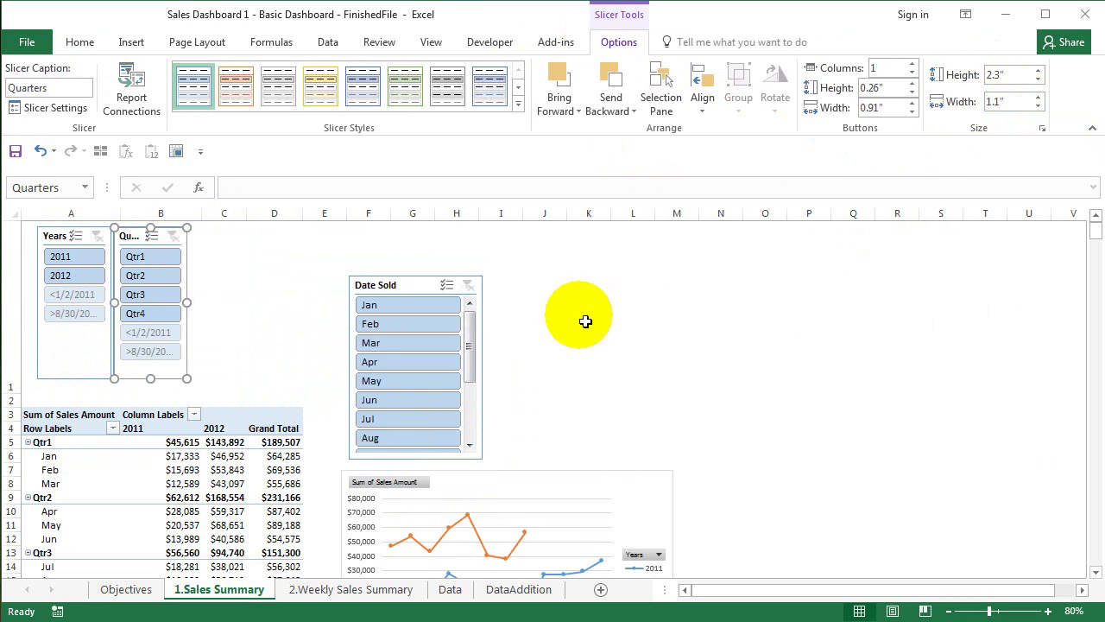
Move the Date Sold slicer beside Quarters and size it 2.3" high by 2.2" wide
{"action": "left_click_drag", "start_coordinate": [382, 286], "coordinate": [259, 240]}
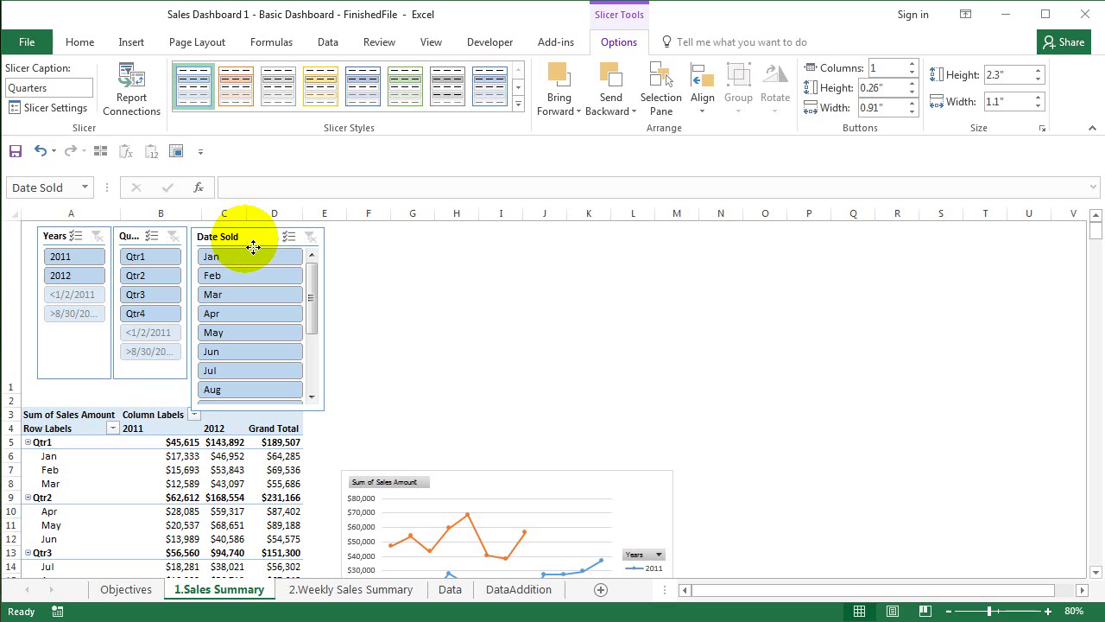
{"action": "left_click", "coordinate": [255, 247]}
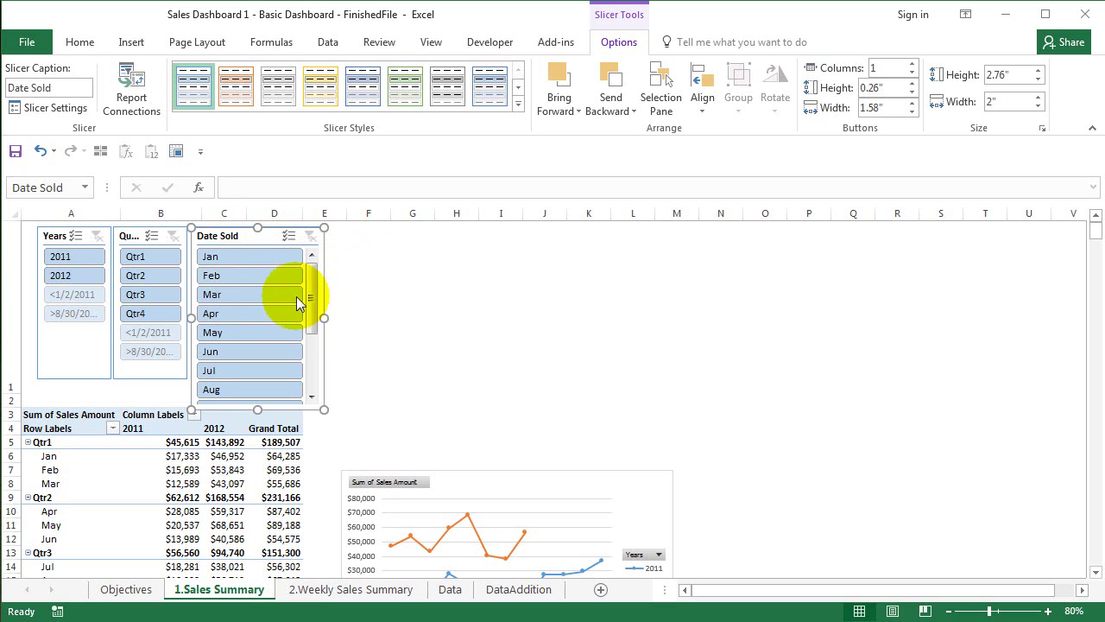
{"action": "left_click_drag", "start_coordinate": [314, 296], "coordinate": [296, 248]}
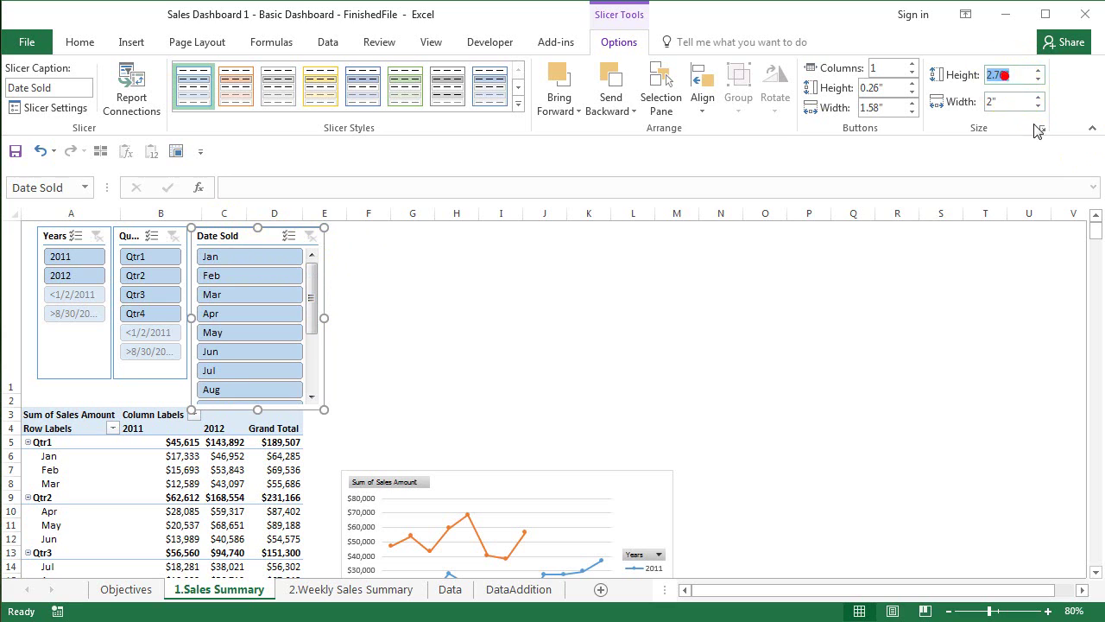
{"action": "type", "text": "2.3"}
{"action": "key", "text": "Return"}
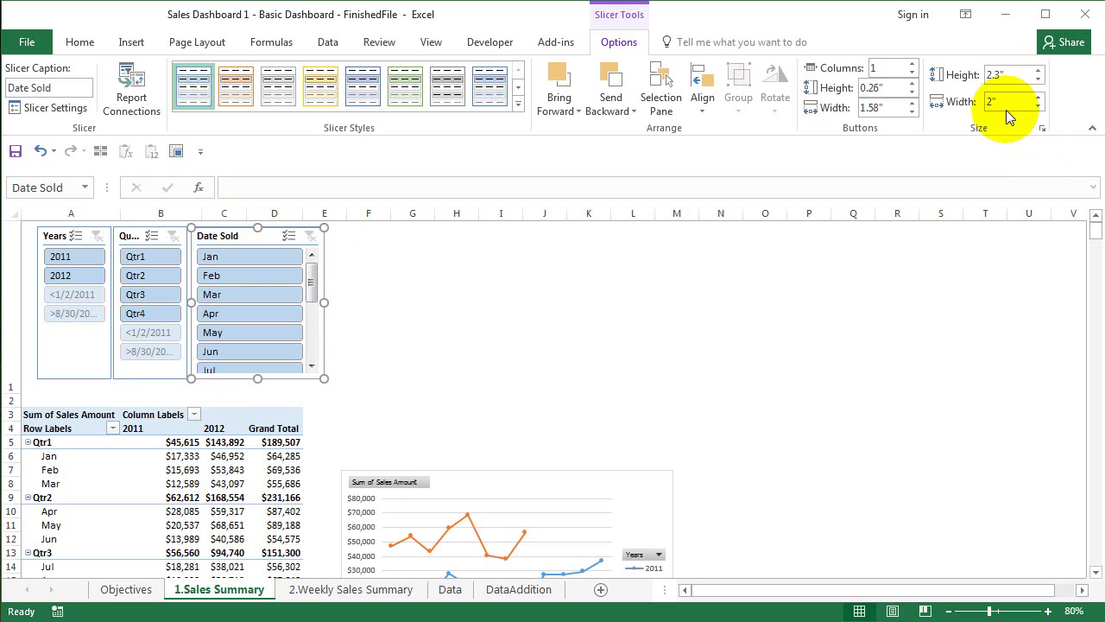
{"action": "left_click", "coordinate": [1006, 107]}
{"action": "type", "text": "2.2"}
{"action": "key", "text": "Return"}
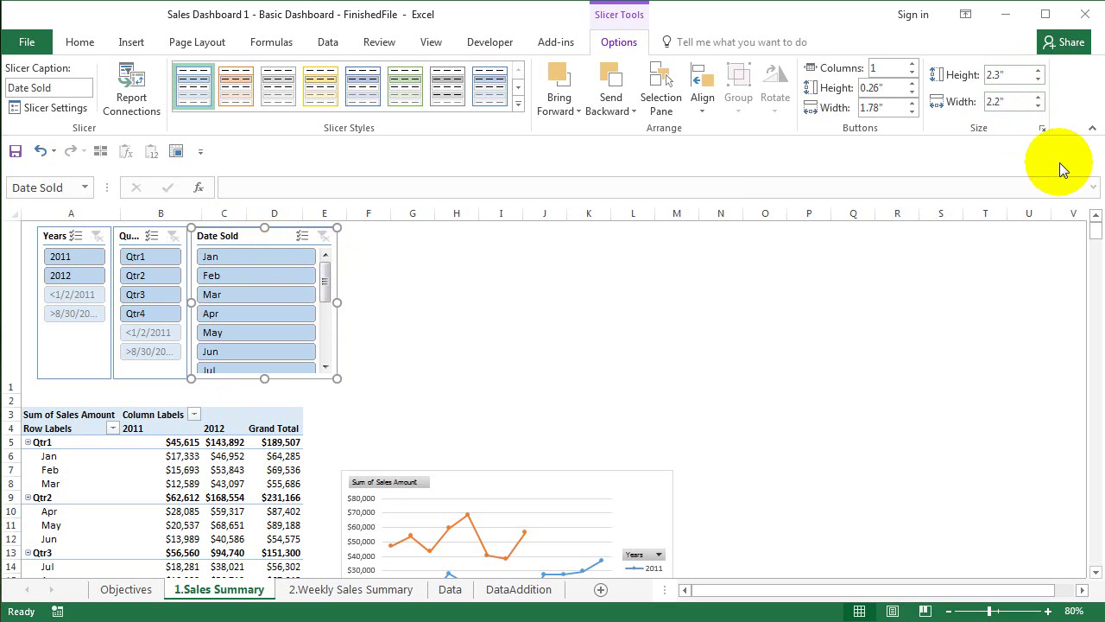
Set the Date Sold slicer's Number of columns to 2 in Size and Properties
{"action": "right_click", "coordinate": [249, 238]}
{"action": "left_click", "coordinate": [319, 576]}
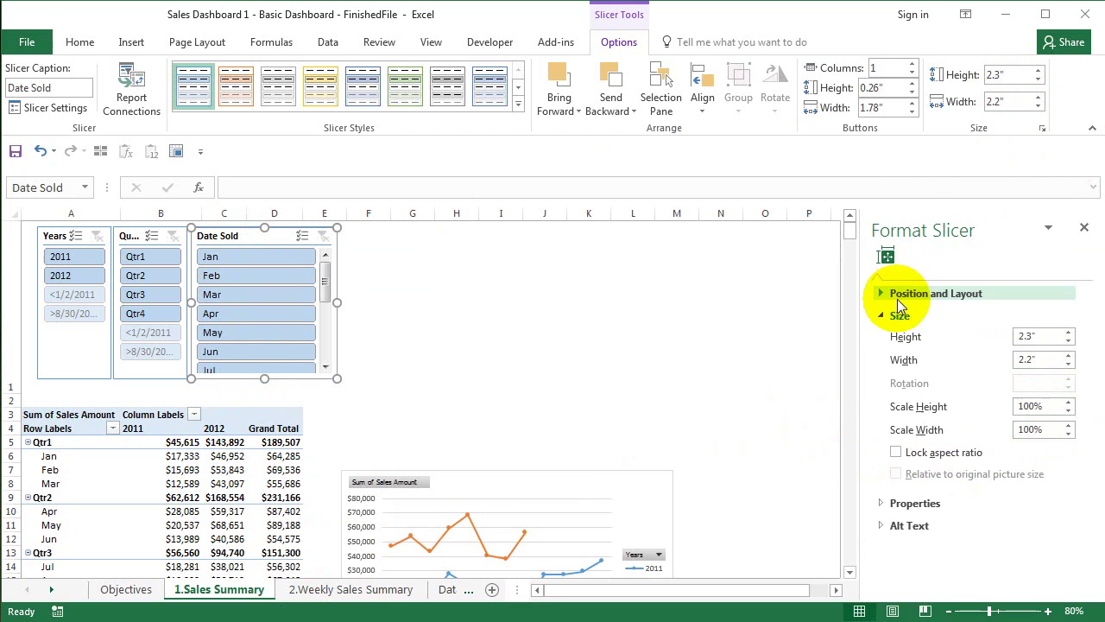
{"action": "left_click", "coordinate": [882, 295]}
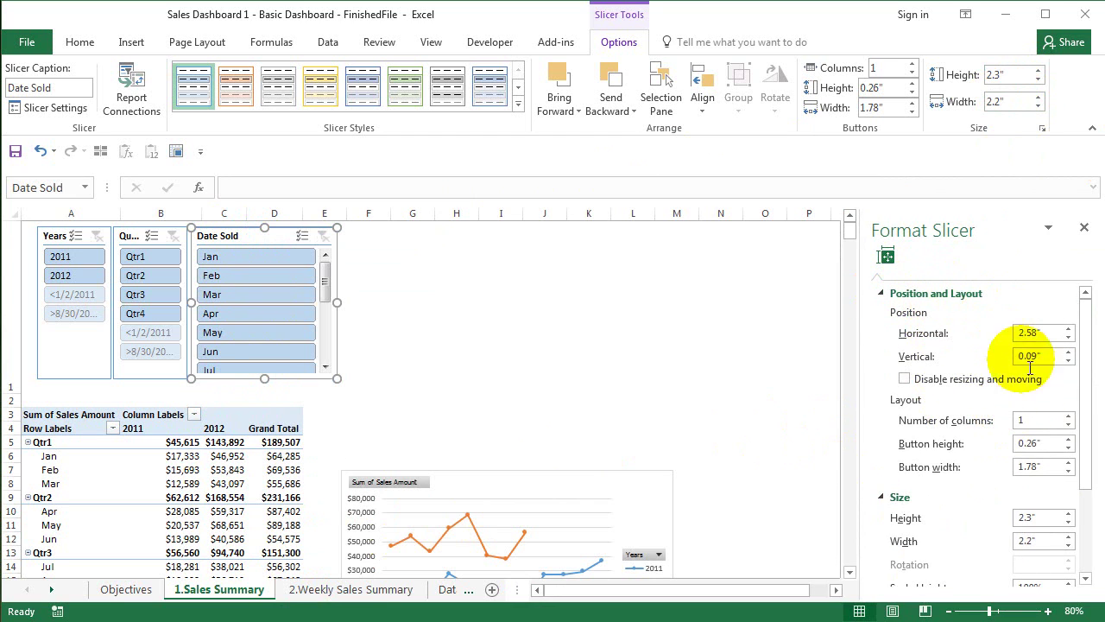
{"action": "left_click", "coordinate": [1069, 417]}
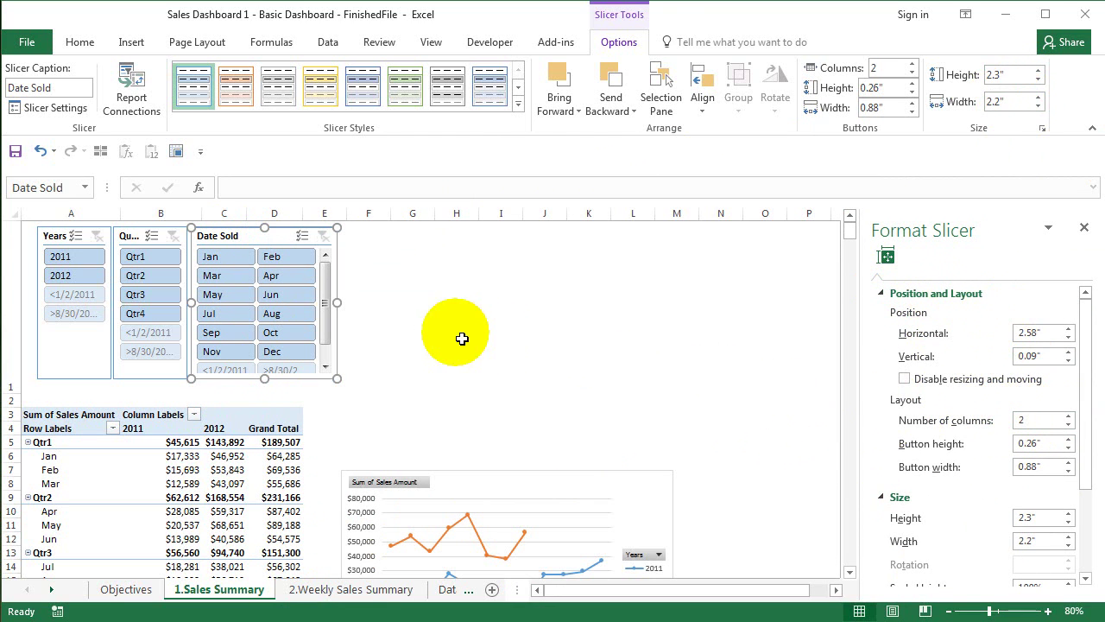
{"action": "left_click", "coordinate": [449, 352]}
{"action": "left_click", "coordinate": [676, 414]}
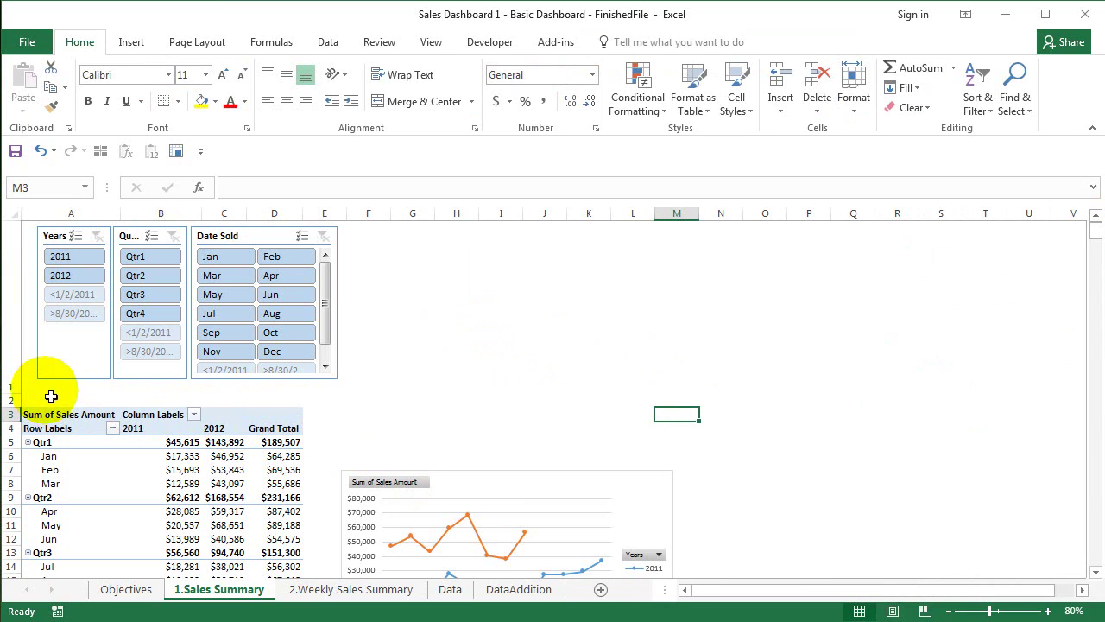
Fit row 1 to the slicers, zoom to 70%, and widen pivot columns B–D
{"action": "left_click_drag", "start_coordinate": [24, 401], "coordinate": [18, 388]}
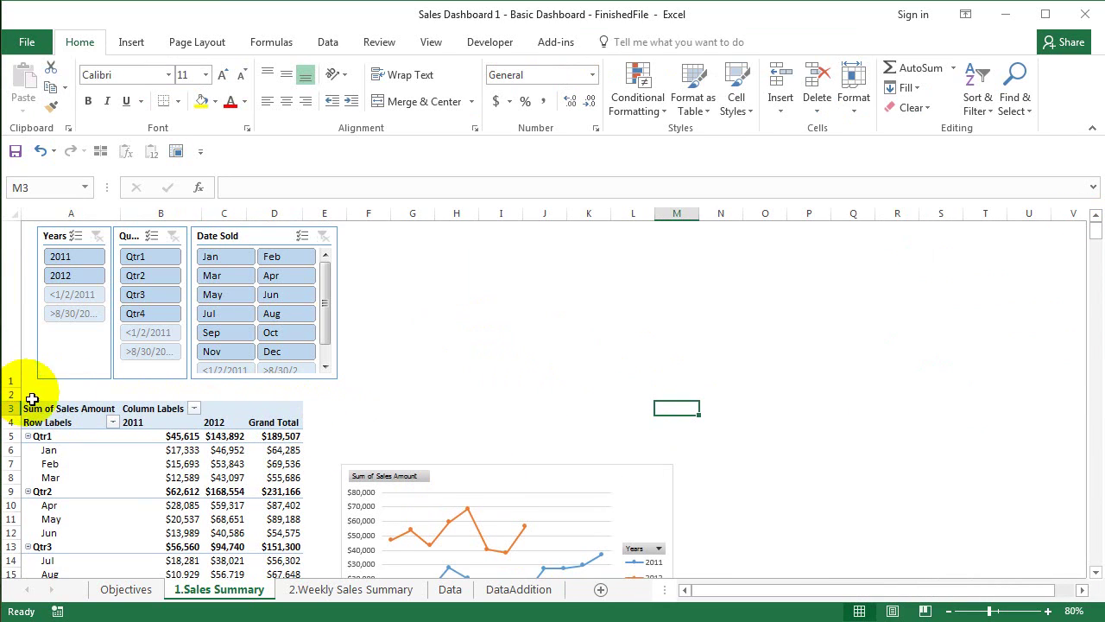
{"action": "left_click", "coordinate": [949, 610]}
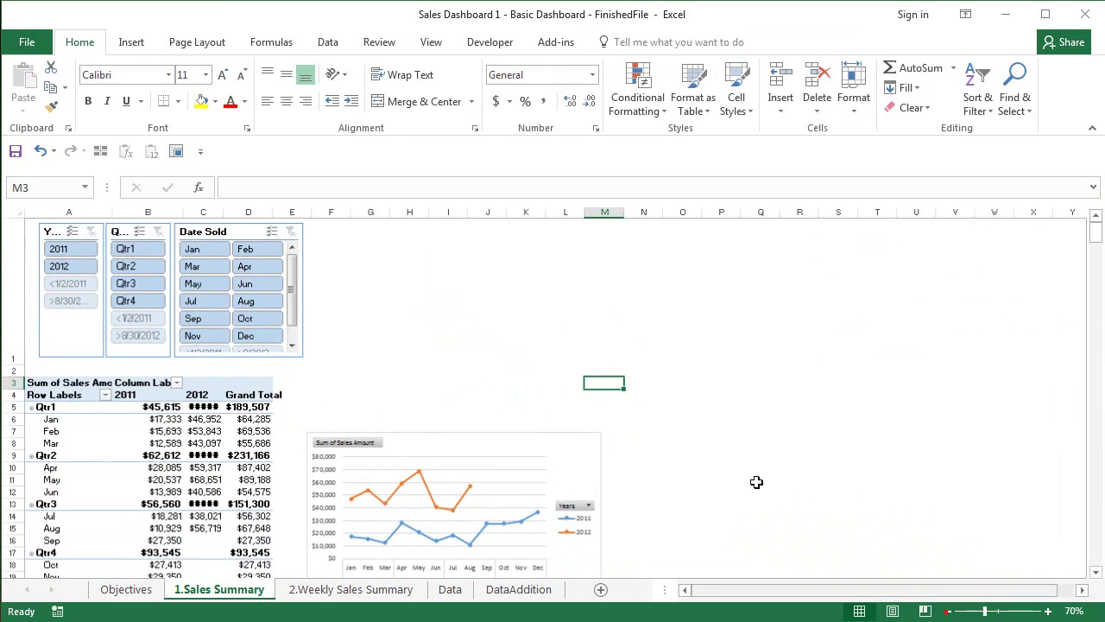
{"action": "left_click_drag", "start_coordinate": [224, 218], "coordinate": [299, 215]}
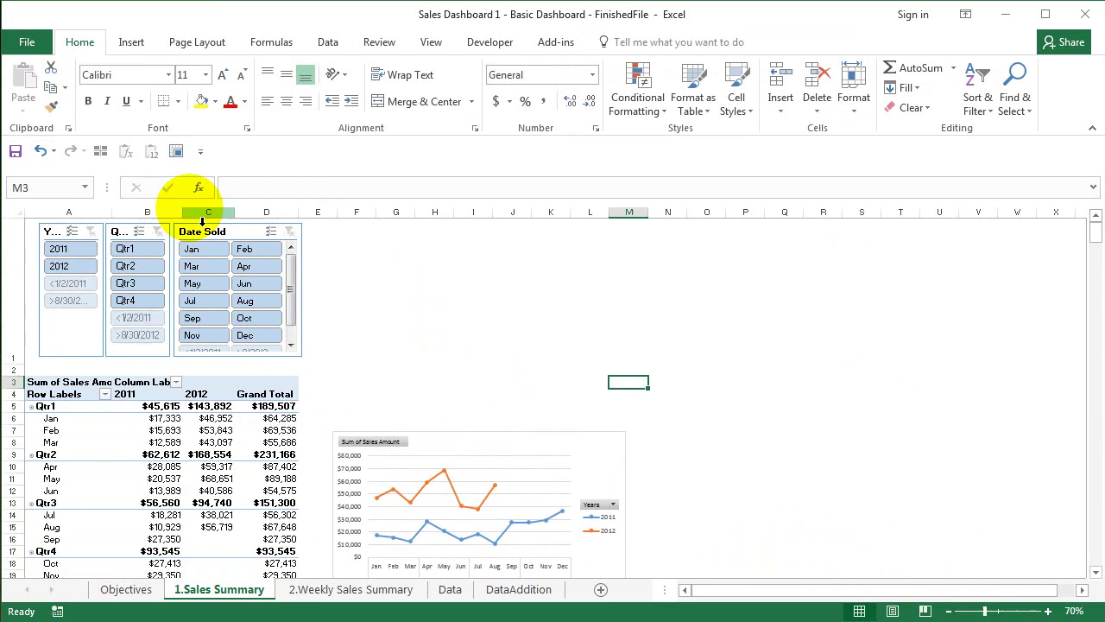
{"action": "left_click_drag", "start_coordinate": [190, 221], "coordinate": [210, 220]}
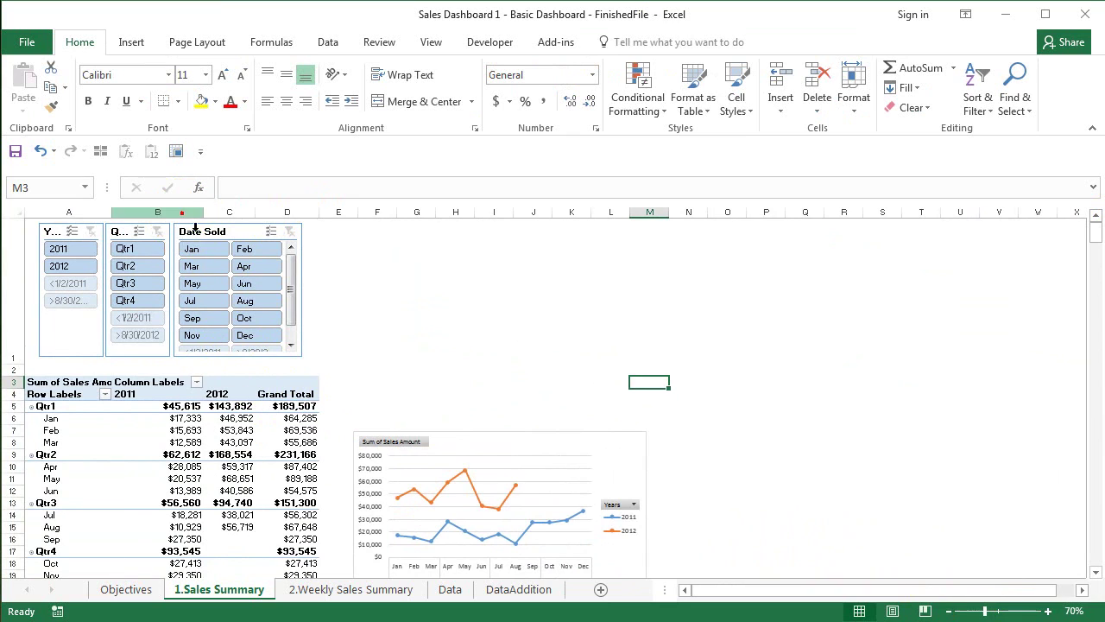
Enlarge the sales line chart by dragging its corner out toward column O
{"action": "left_click", "coordinate": [480, 441]}
{"action": "scroll", "coordinate": [630, 329], "scroll_direction": "down", "scroll_amount": 3}
{"action": "left_click_drag", "start_coordinate": [625, 309], "coordinate": [751, 376]}
{"action": "scroll", "coordinate": [708, 466], "scroll_direction": "up", "scroll_amount": 5}
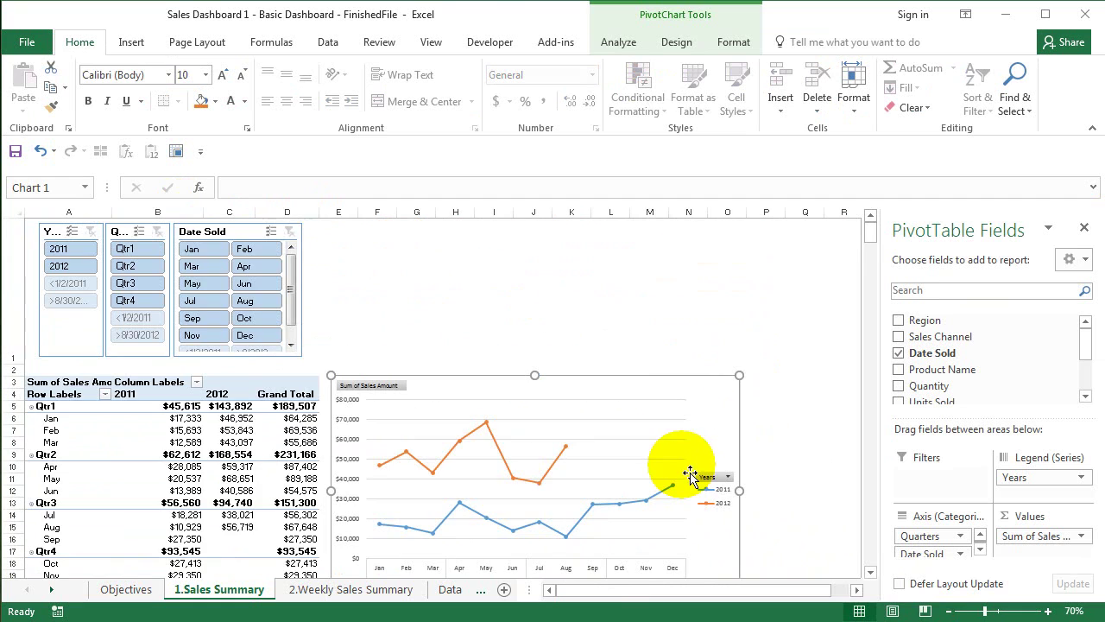
{"action": "scroll", "coordinate": [587, 422], "scroll_direction": "down", "scroll_amount": 2}
{"action": "key", "text": "Escape"}
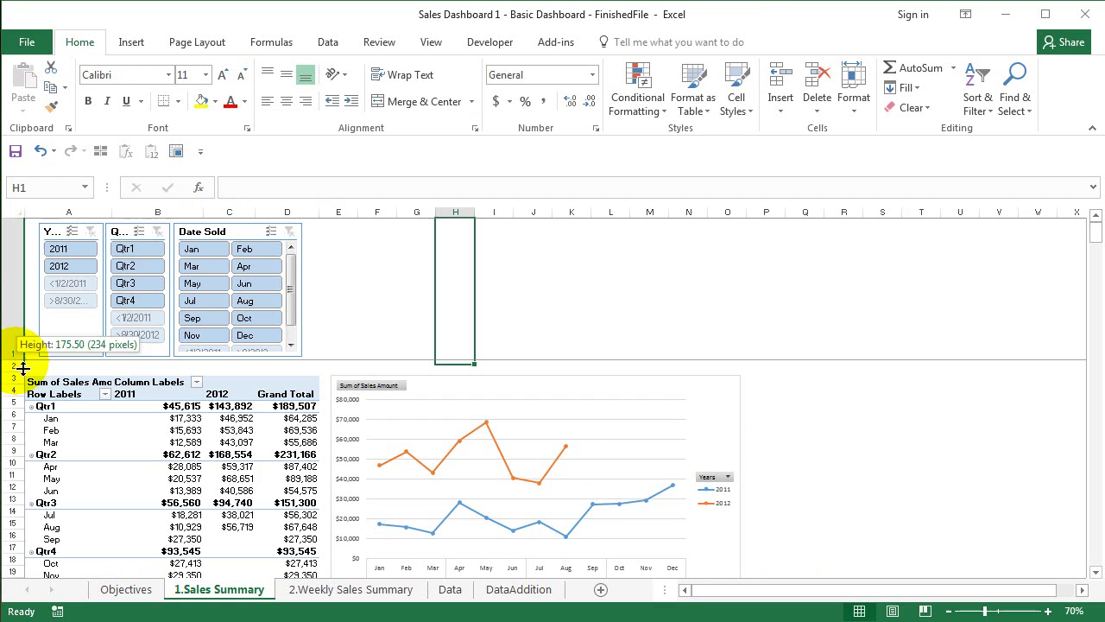
{"action": "left_click", "coordinate": [417, 290]}
{"action": "scroll", "coordinate": [435, 443], "scroll_direction": "down", "scroll_amount": 1}
{"action": "scroll", "coordinate": [423, 432], "scroll_direction": "up", "scroll_amount": 1}
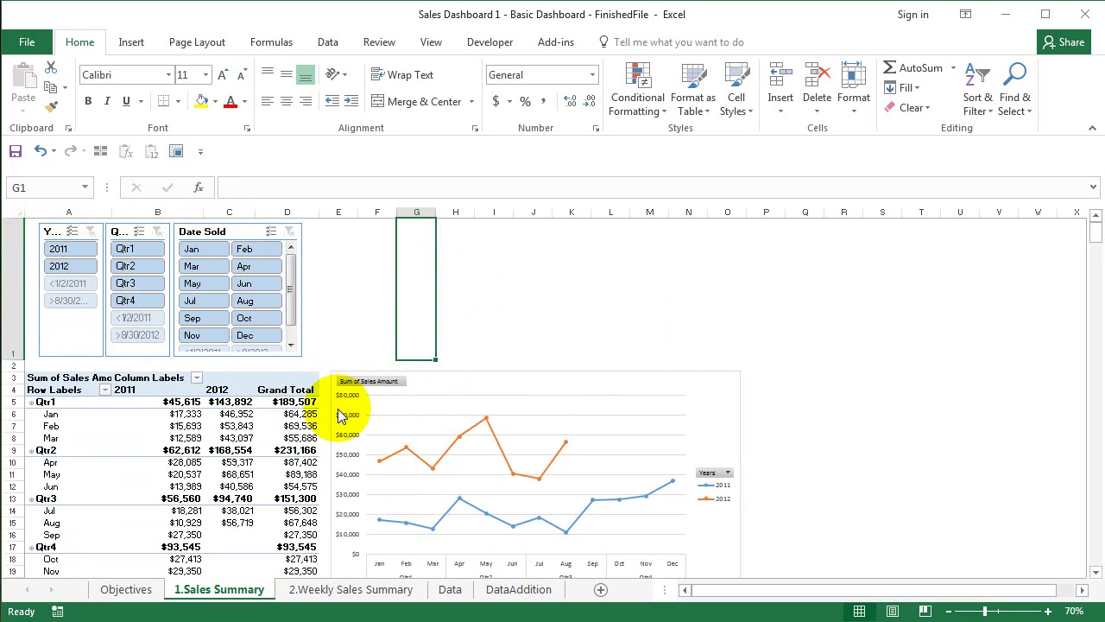
{"action": "left_click", "coordinate": [76, 249]}
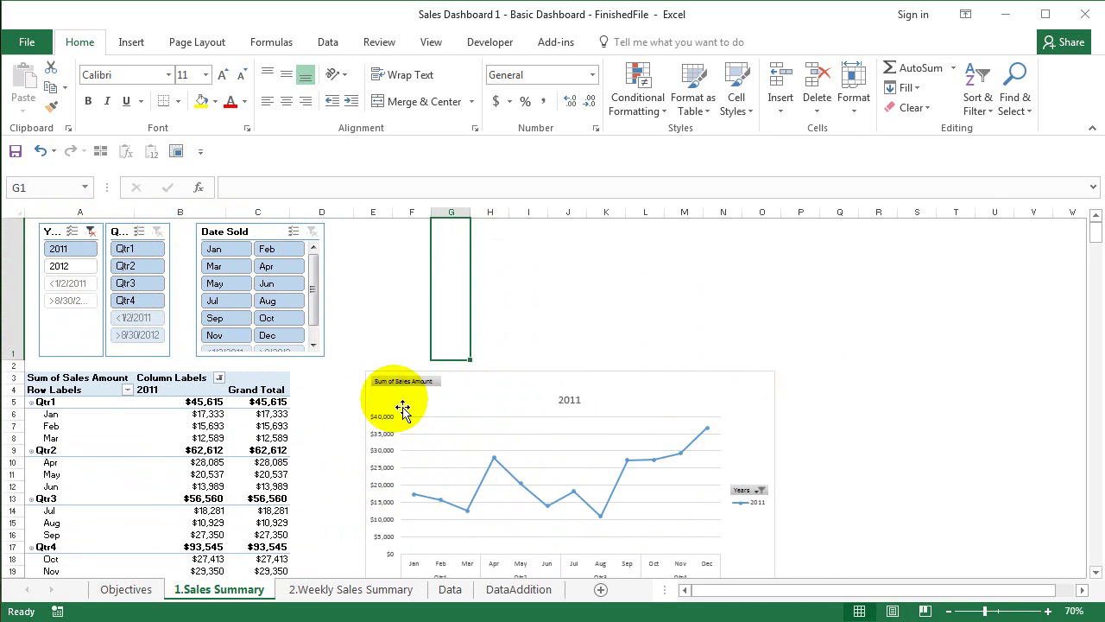
{"action": "left_click", "coordinate": [76, 266]}
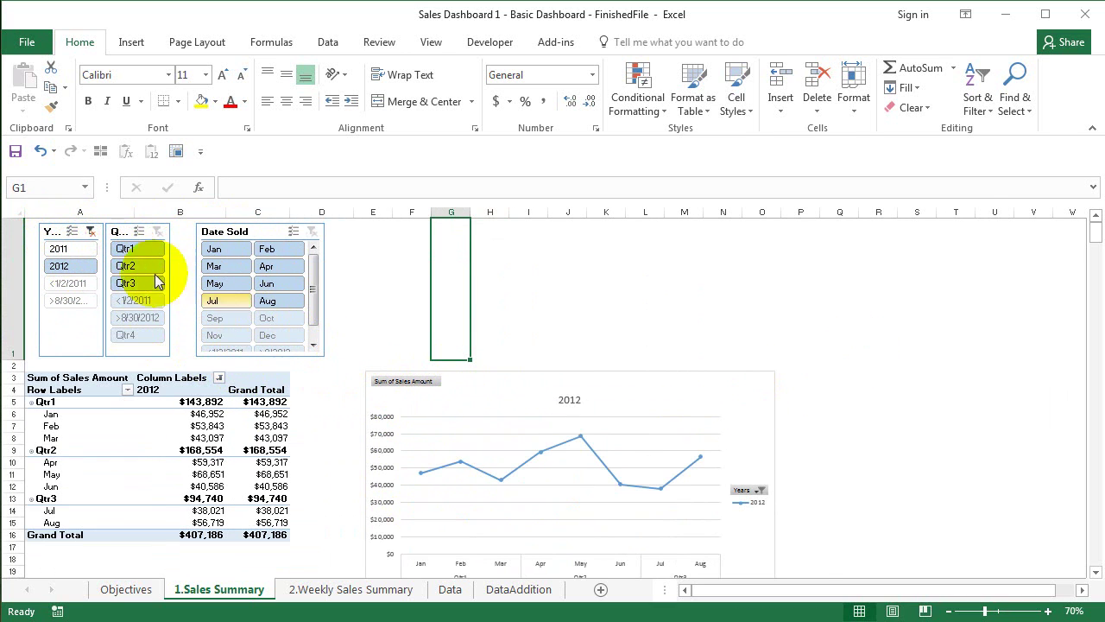
{"action": "left_click", "coordinate": [91, 232]}
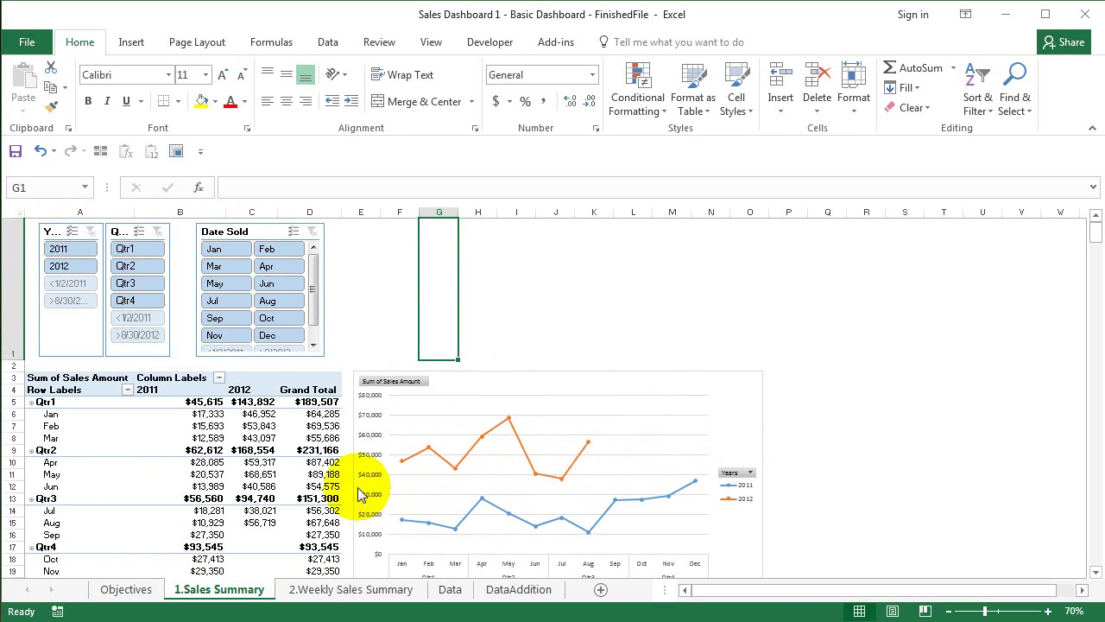
{"action": "left_click", "coordinate": [138, 248]}
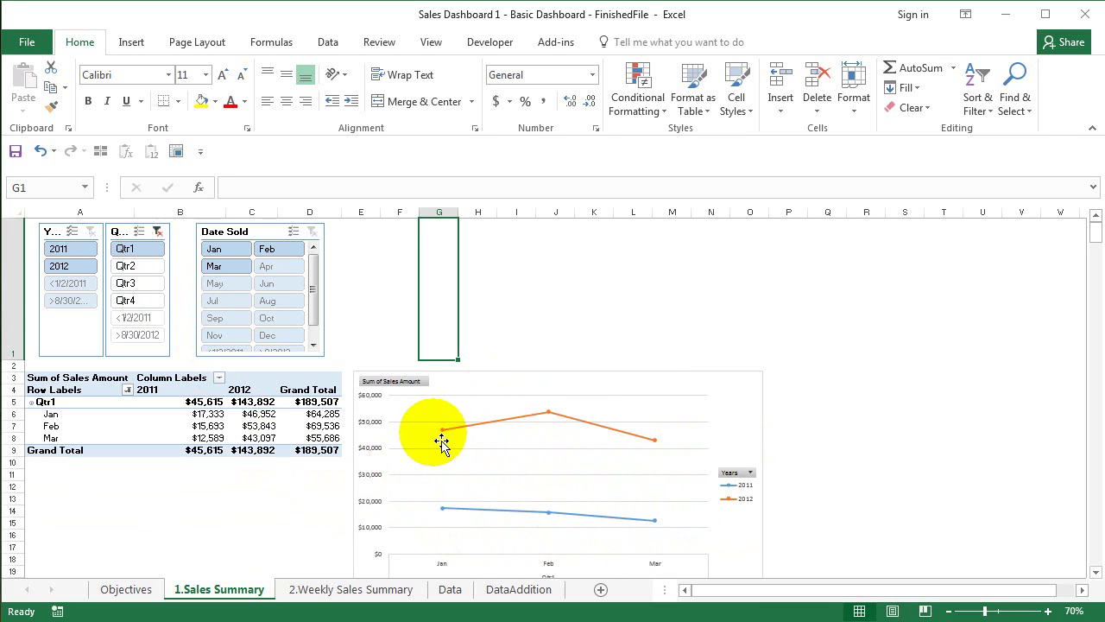
{"action": "mouse_move", "coordinate": [548, 410]}
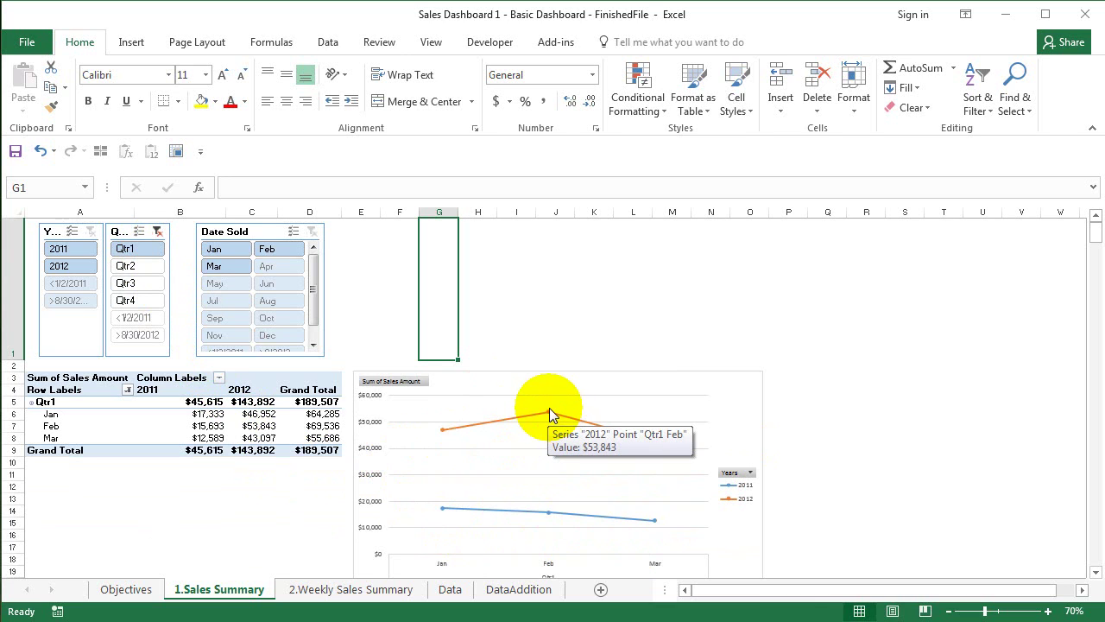
{"action": "left_click", "coordinate": [143, 269]}
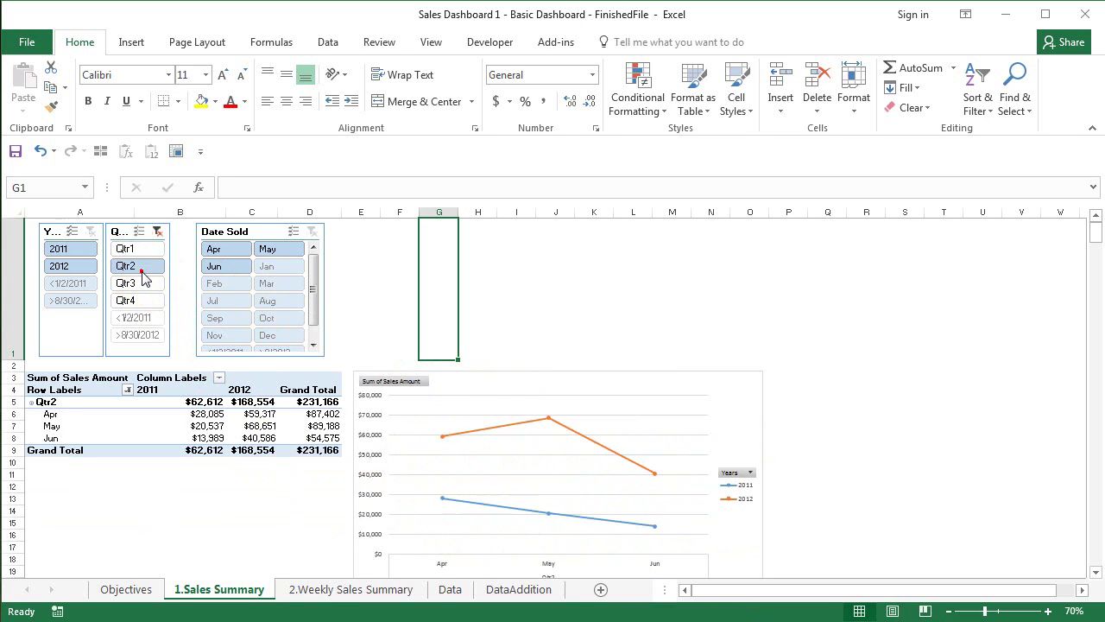
{"action": "left_click", "coordinate": [147, 281]}
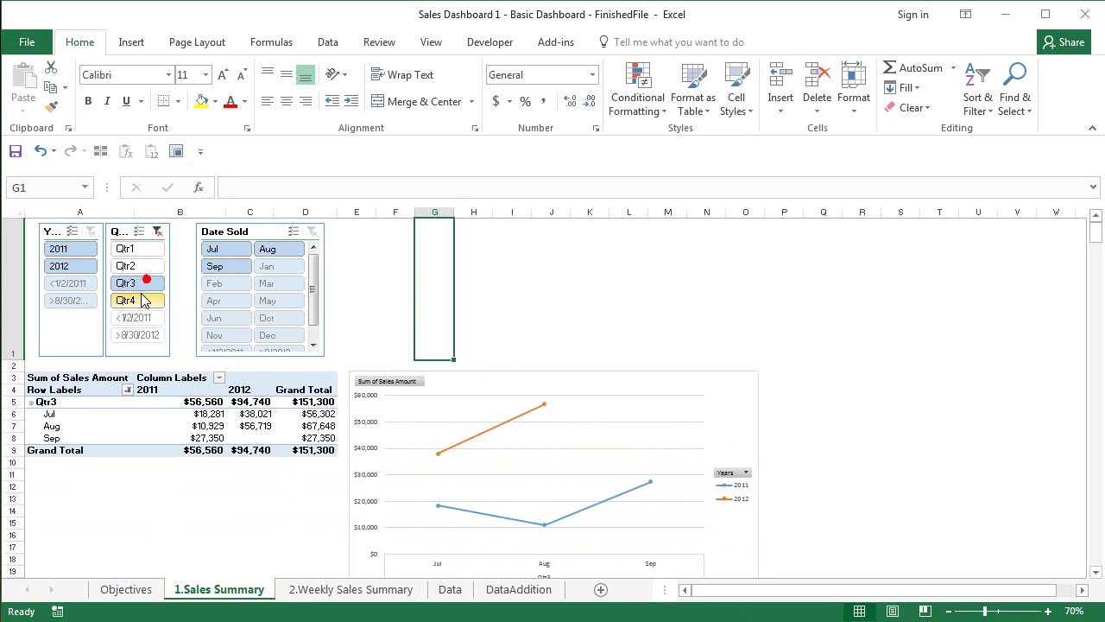
{"action": "left_click", "coordinate": [143, 301]}
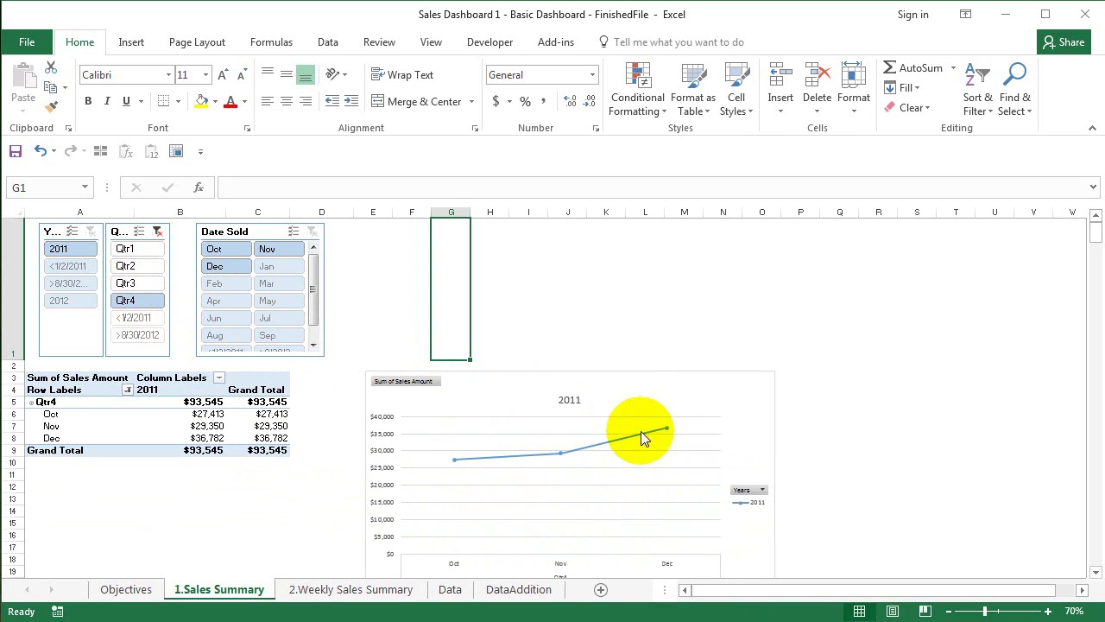
{"action": "left_click", "coordinate": [157, 231]}
{"action": "scroll", "coordinate": [277, 414], "scroll_direction": "down", "scroll_amount": 3}
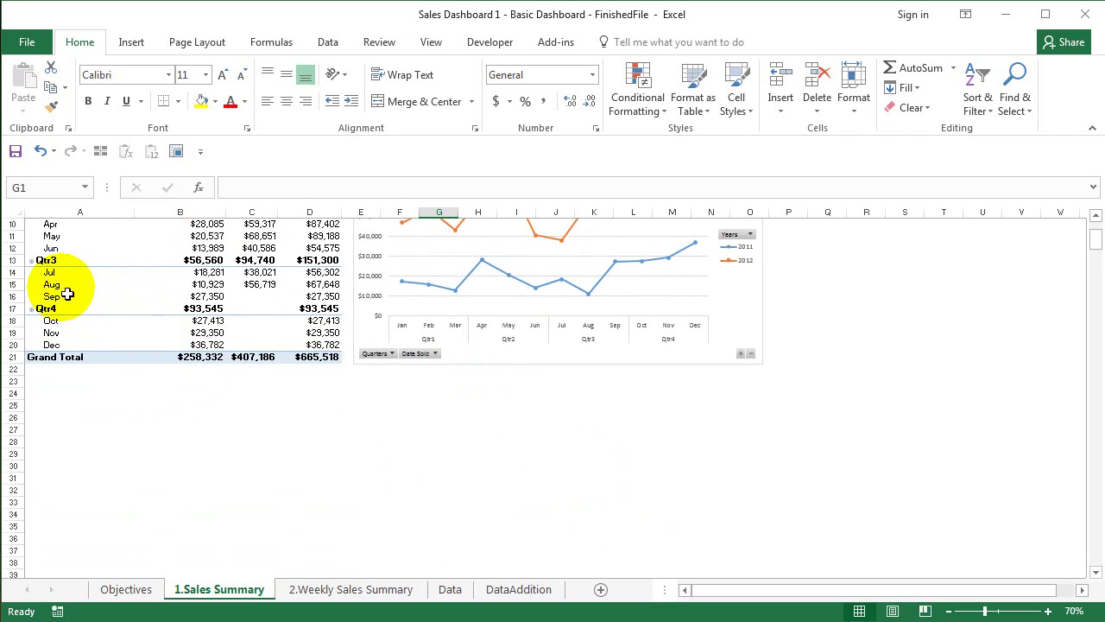
{"action": "scroll", "coordinate": [217, 427], "scroll_direction": "up", "scroll_amount": 2}
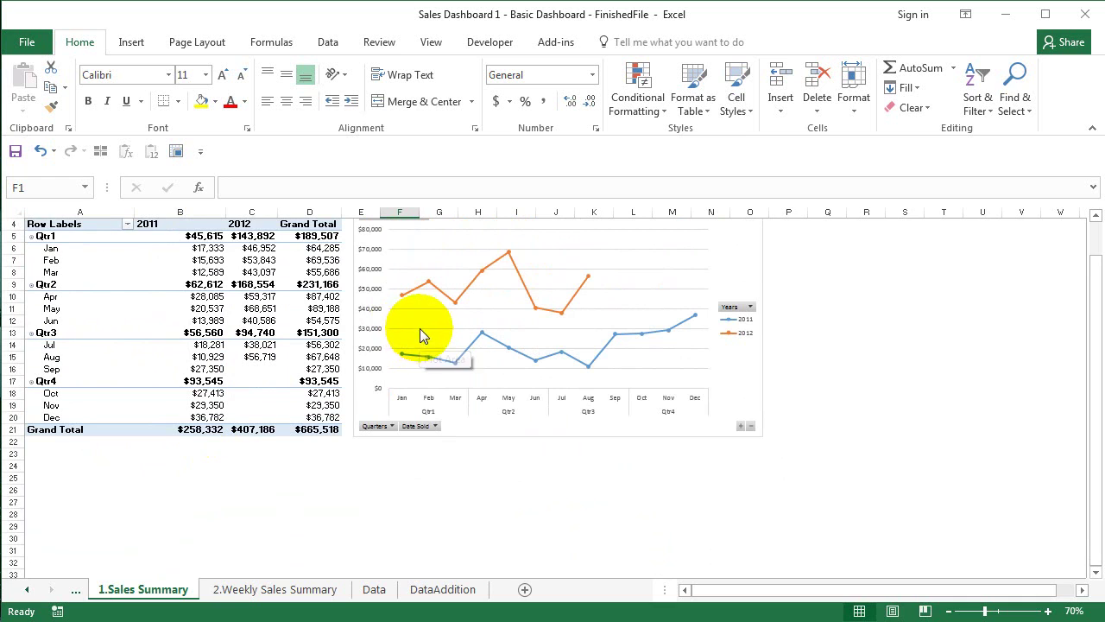
{"action": "scroll", "coordinate": [389, 319], "scroll_direction": "up", "scroll_amount": 1}
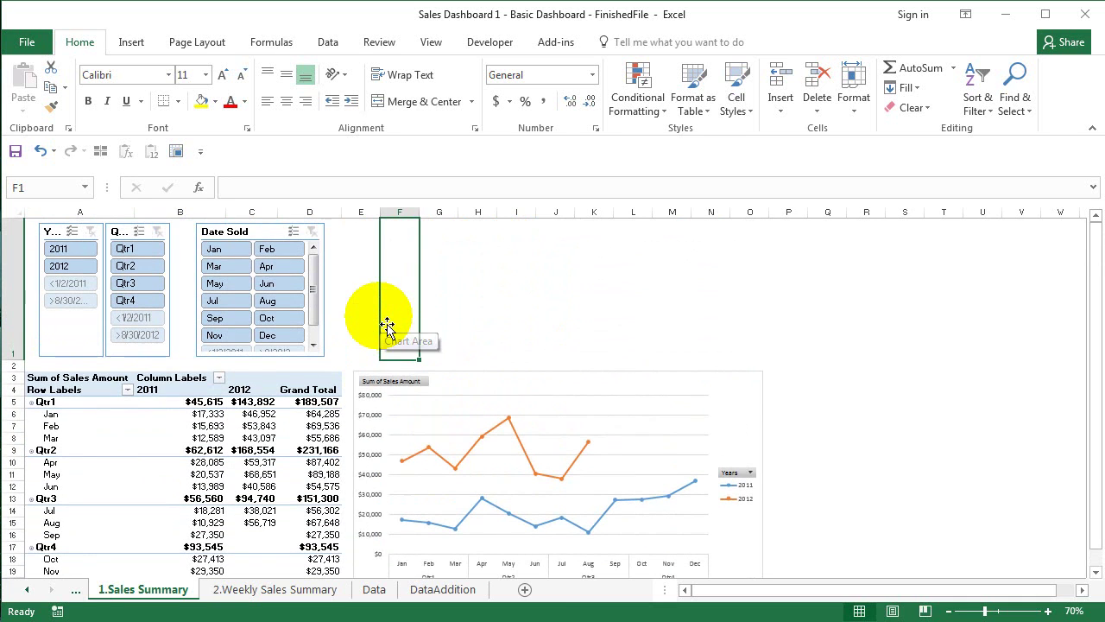
{"action": "left_click", "coordinate": [441, 589]}
{"action": "left_click", "coordinate": [374, 588]}
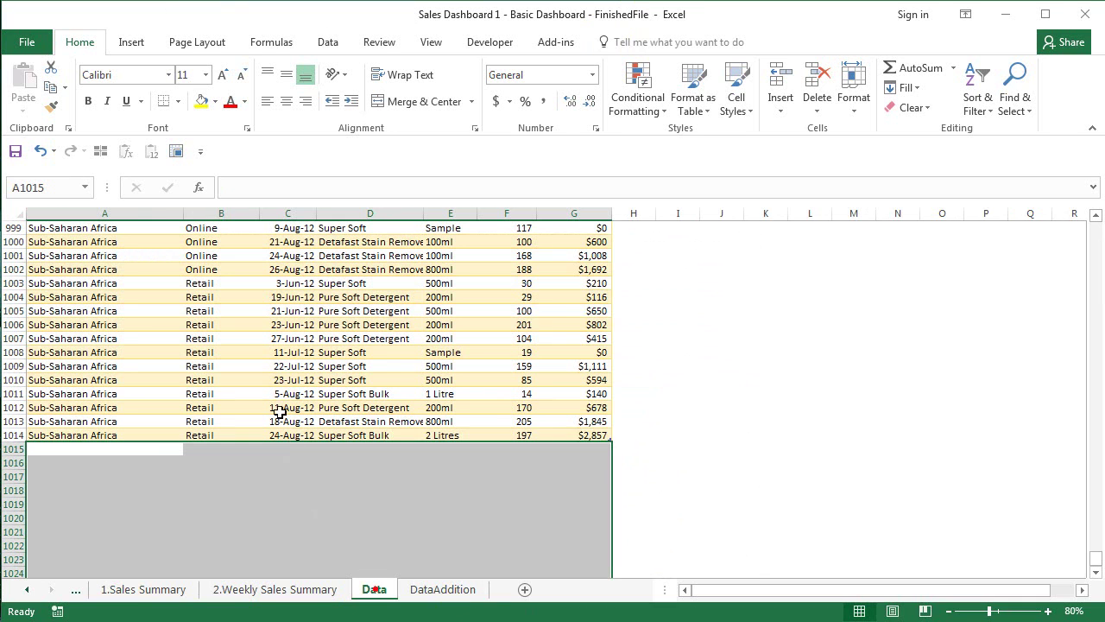
{"action": "left_click", "coordinate": [173, 589]}
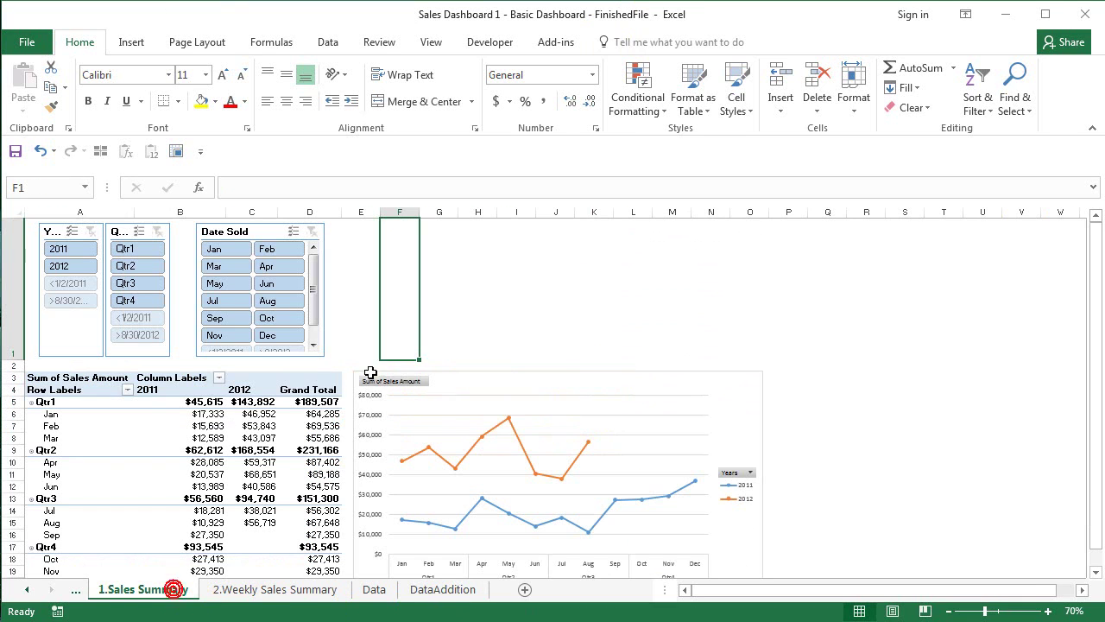
{"action": "scroll", "coordinate": [323, 354], "scroll_direction": "down", "scroll_amount": 1}
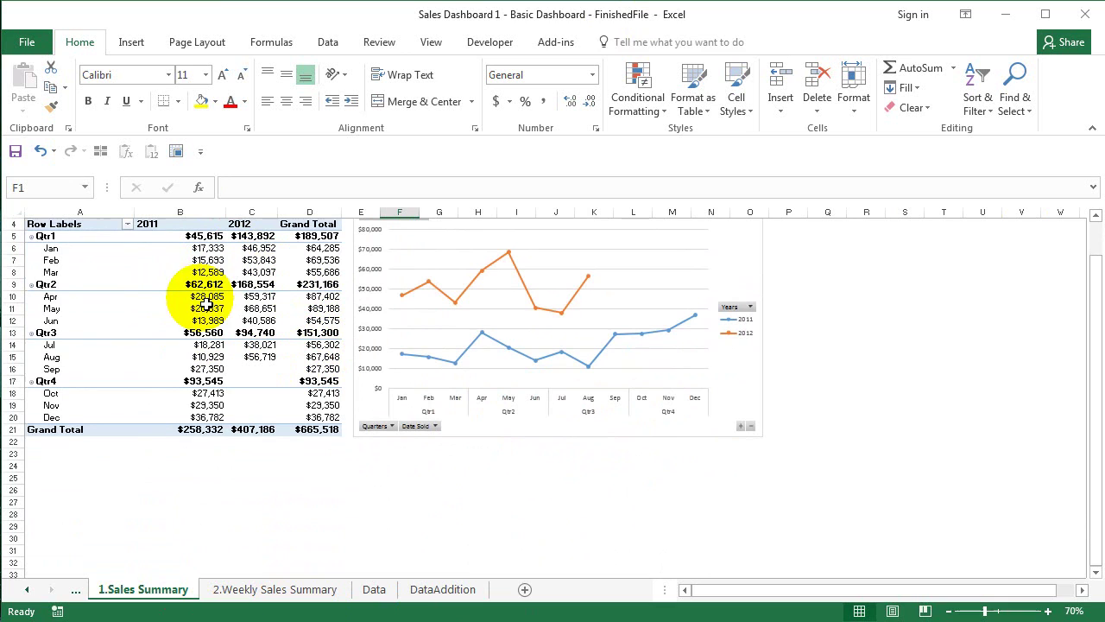
{"action": "scroll", "coordinate": [183, 372], "scroll_direction": "up", "scroll_amount": 1}
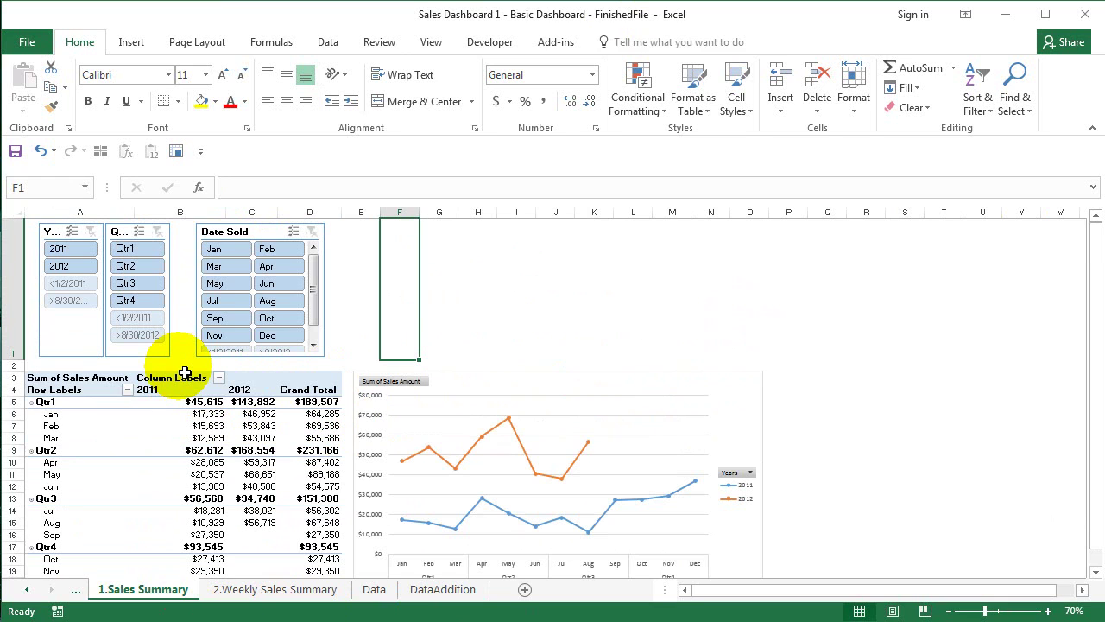